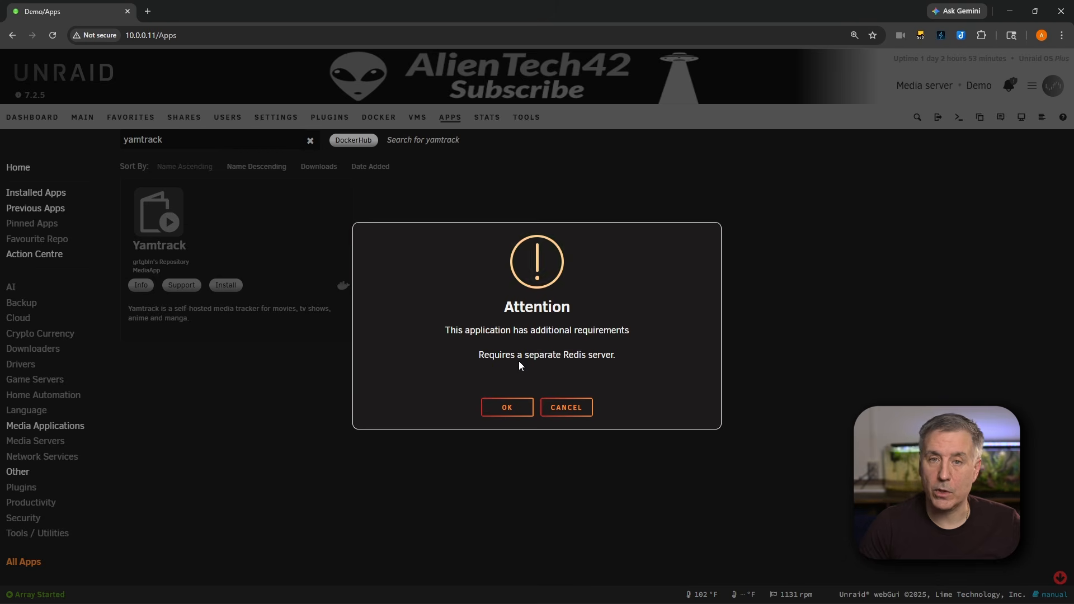
Accept the separate Redis server requirement and choose the Default branch for the Yamtrack install.
left_click(509, 407)
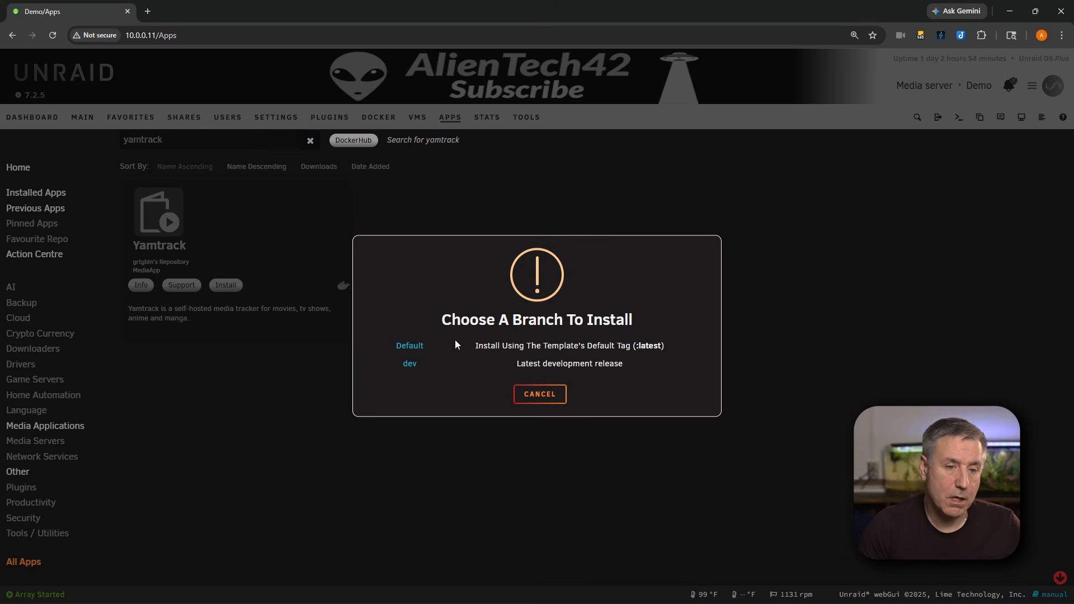
left_click(411, 347)
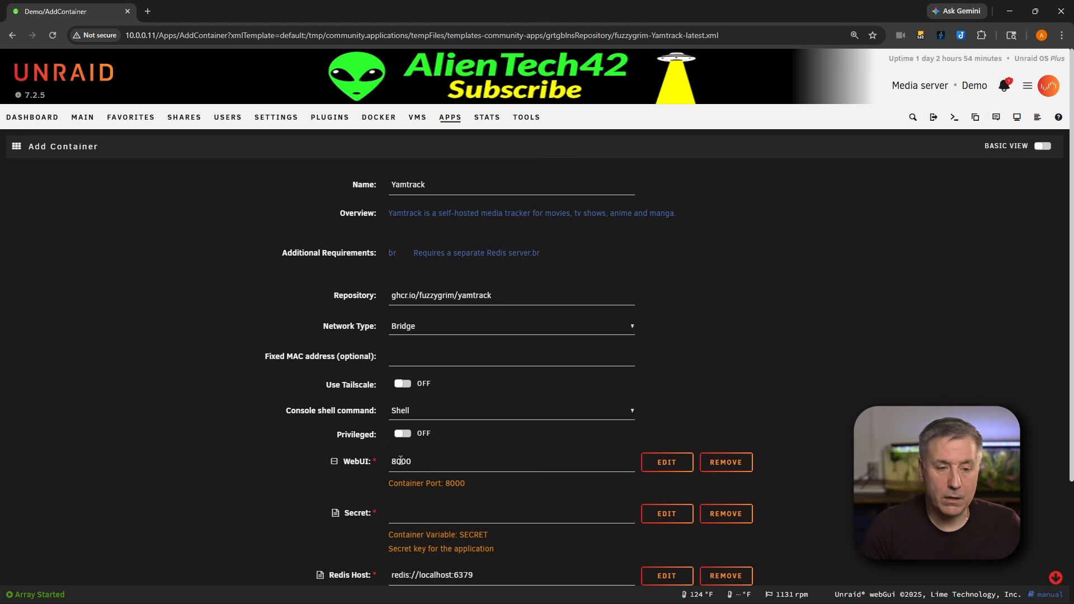
Show the Docker allocations and search them for the WebUI port 8000 to check for a conflict.
scroll(400, 470, "down", 3)
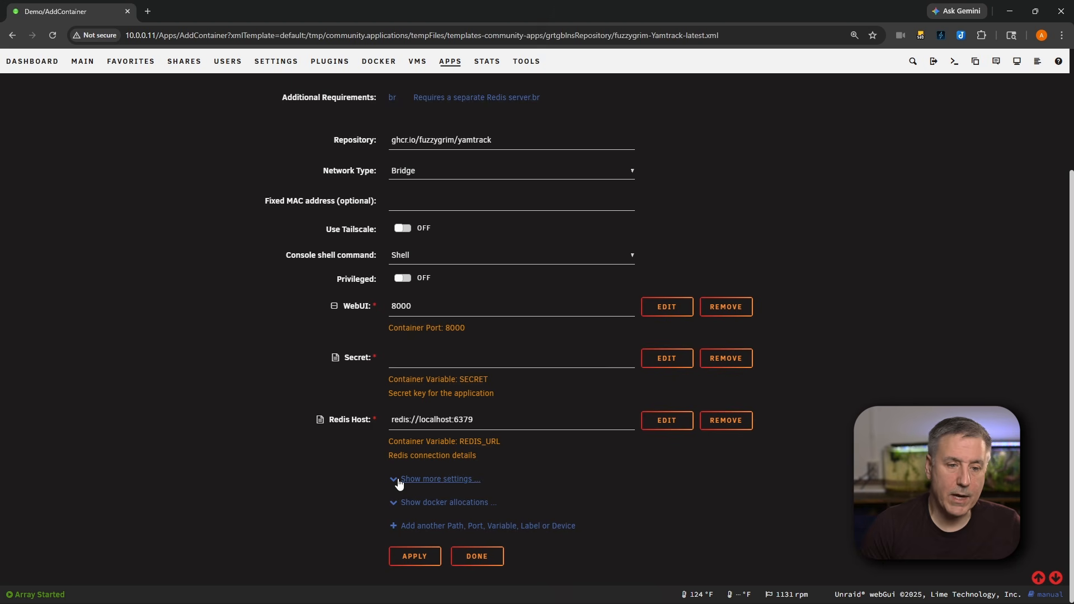
left_click(394, 509)
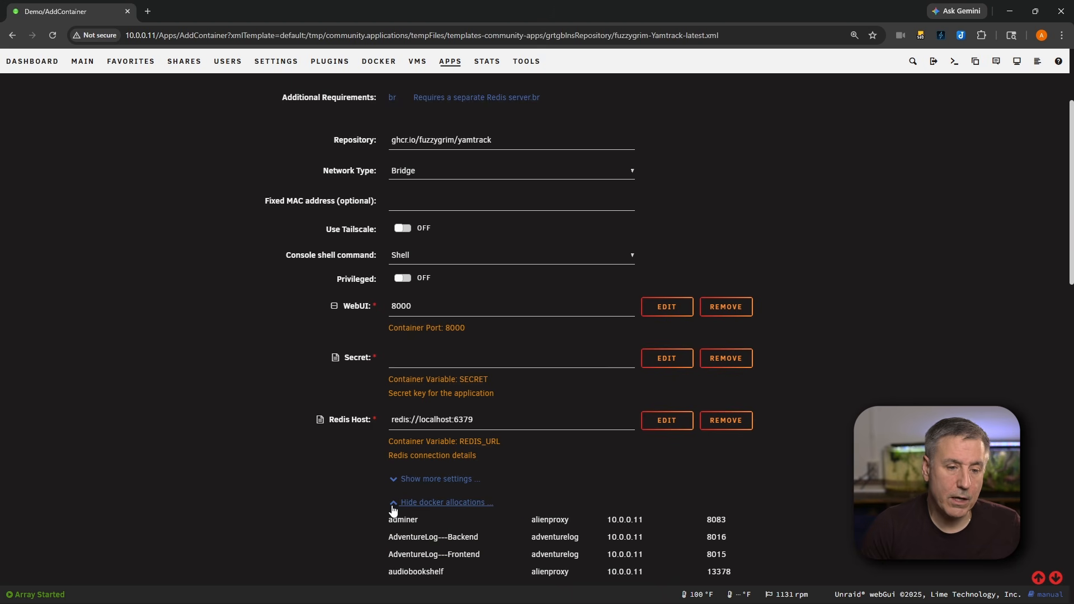
double_click(400, 308)
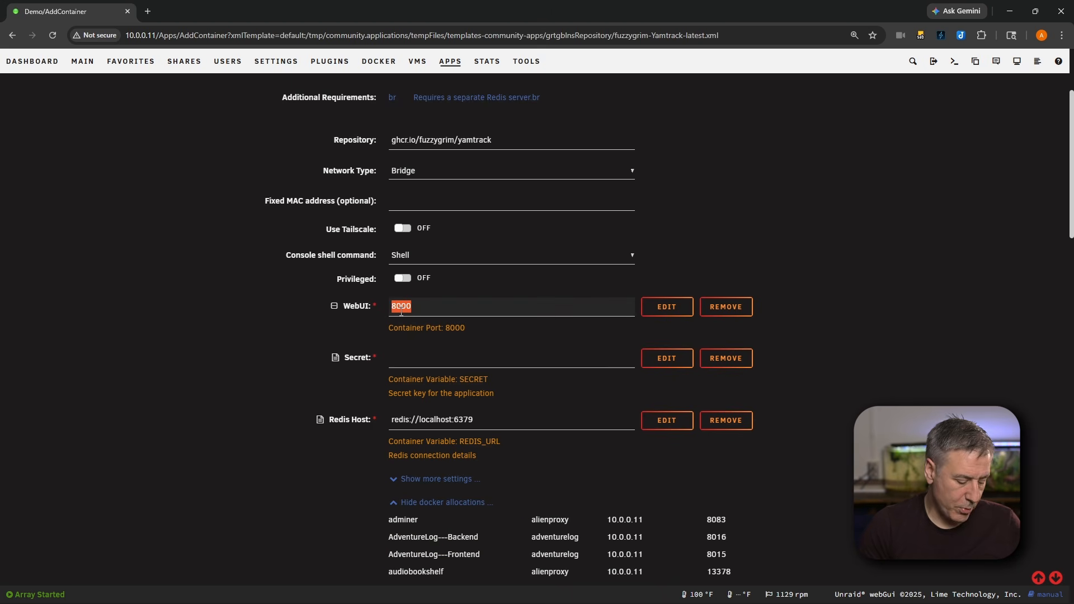
key("ctrl+f")
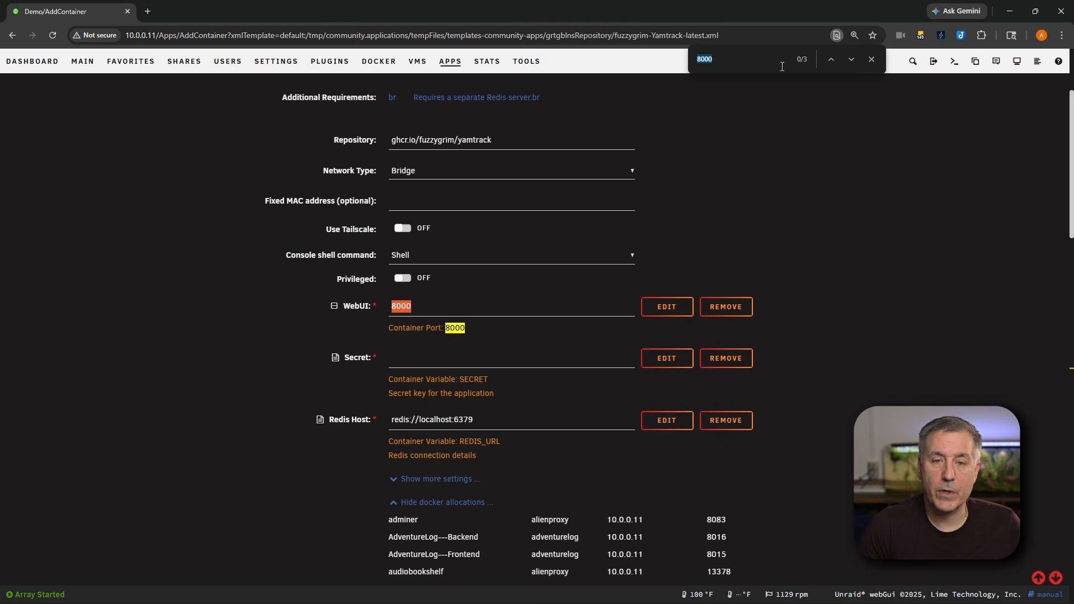
scroll(455, 304, "down", 10)
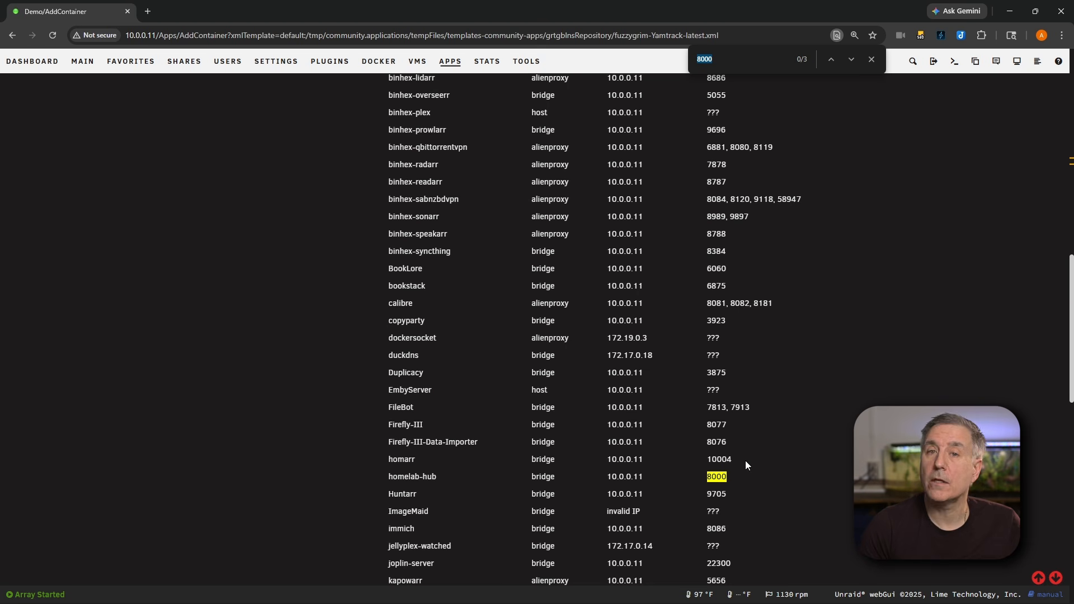
scroll(745, 461, "down", 2)
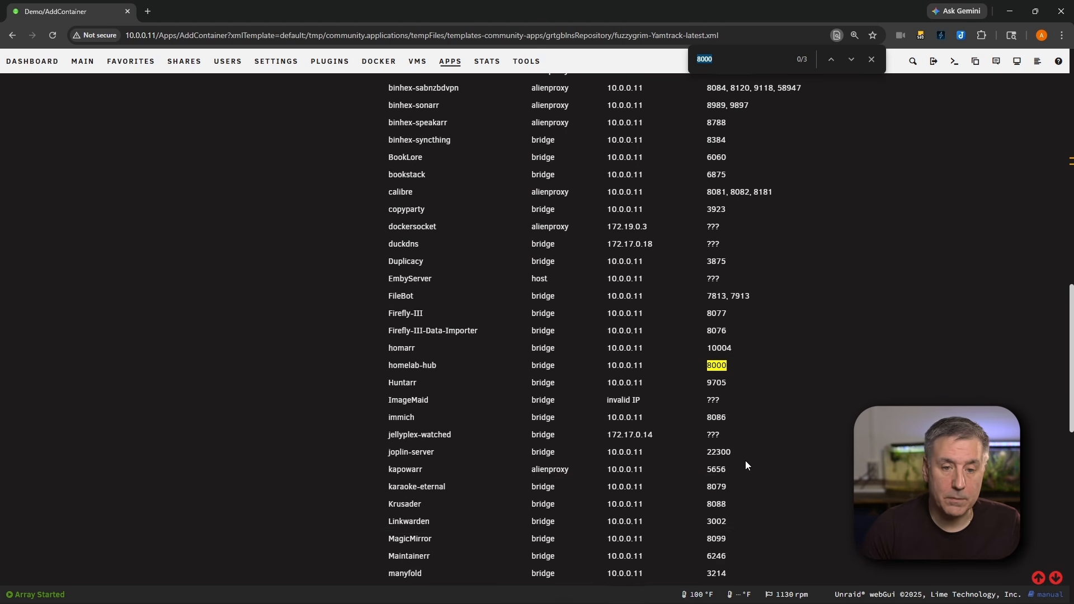
scroll(745, 461, "up", 2)
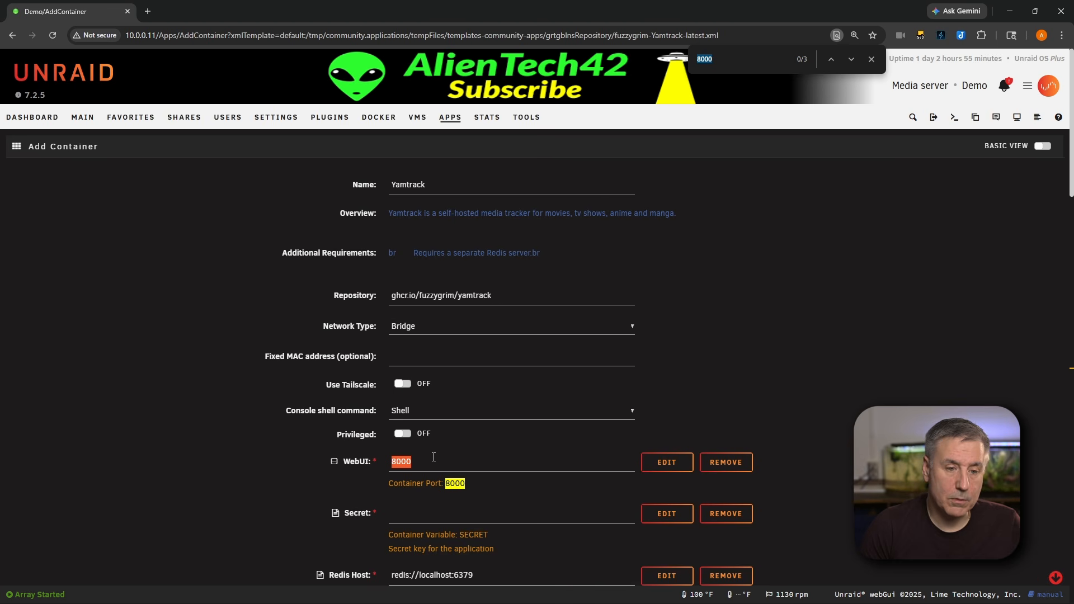
Set the WebUI port to 8001 and check that number against the Docker allocations before hiding the list.
left_click(429, 462)
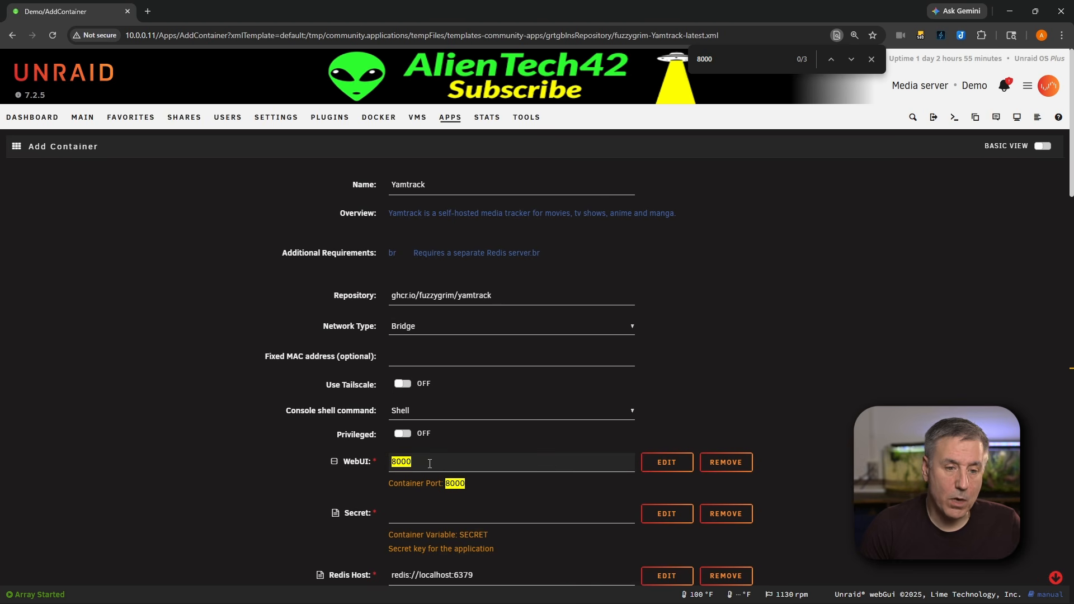
key("BackSpace")
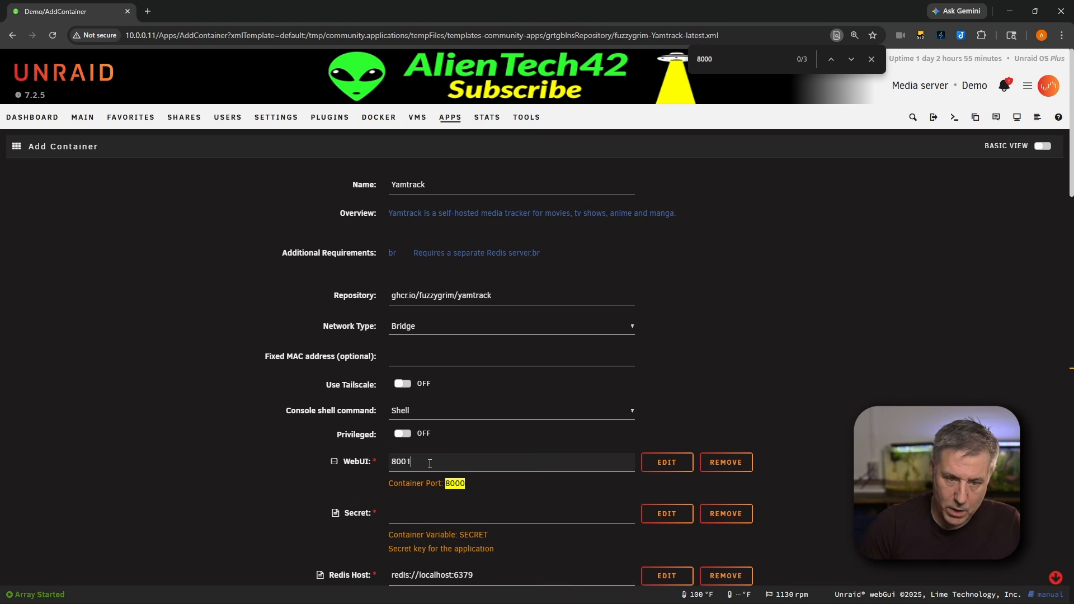
double_click(394, 461)
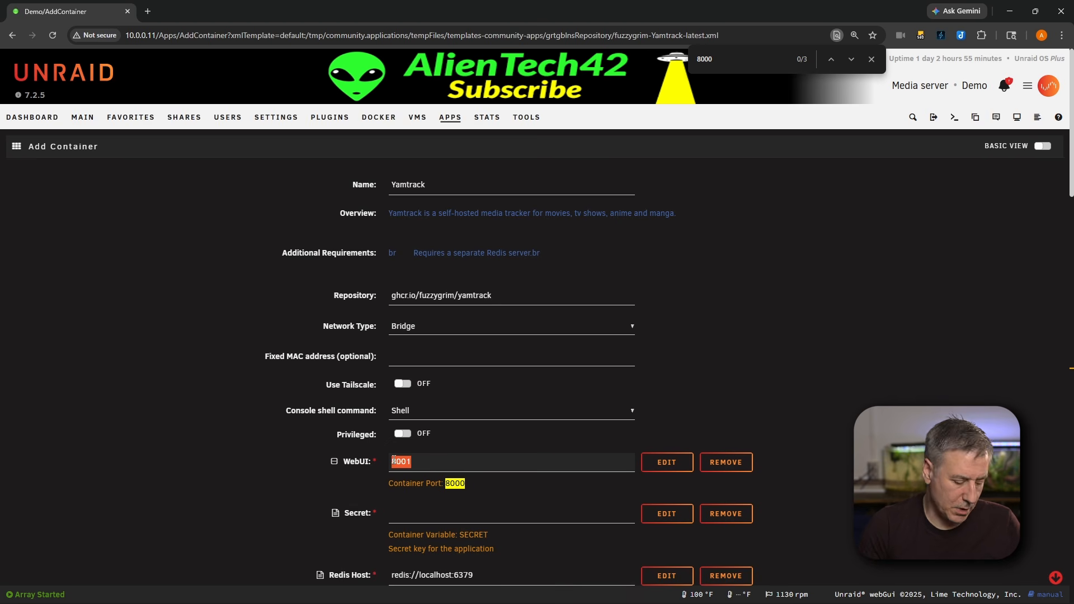
key("ctrl+f")
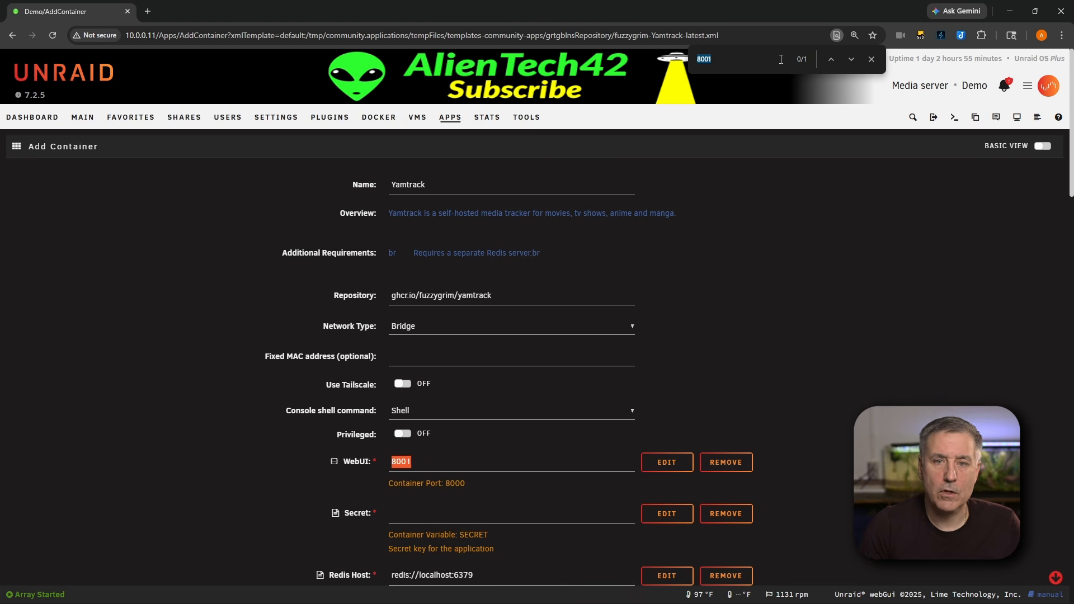
scroll(712, 245, "down", 13)
scroll(672, 352, "up", 4)
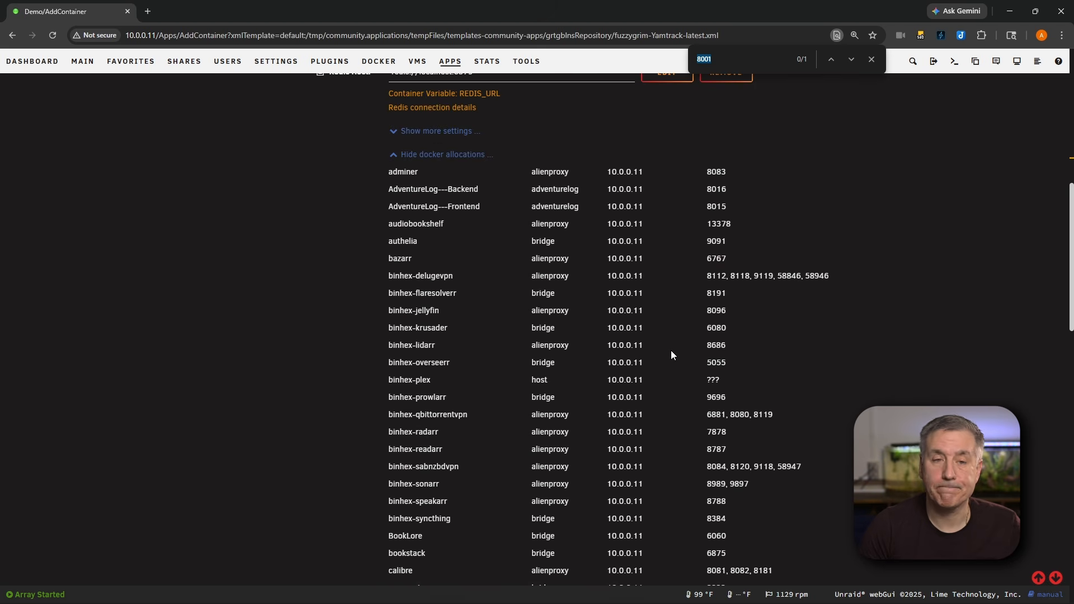
left_click(872, 60)
scroll(537, 279, "up", 2)
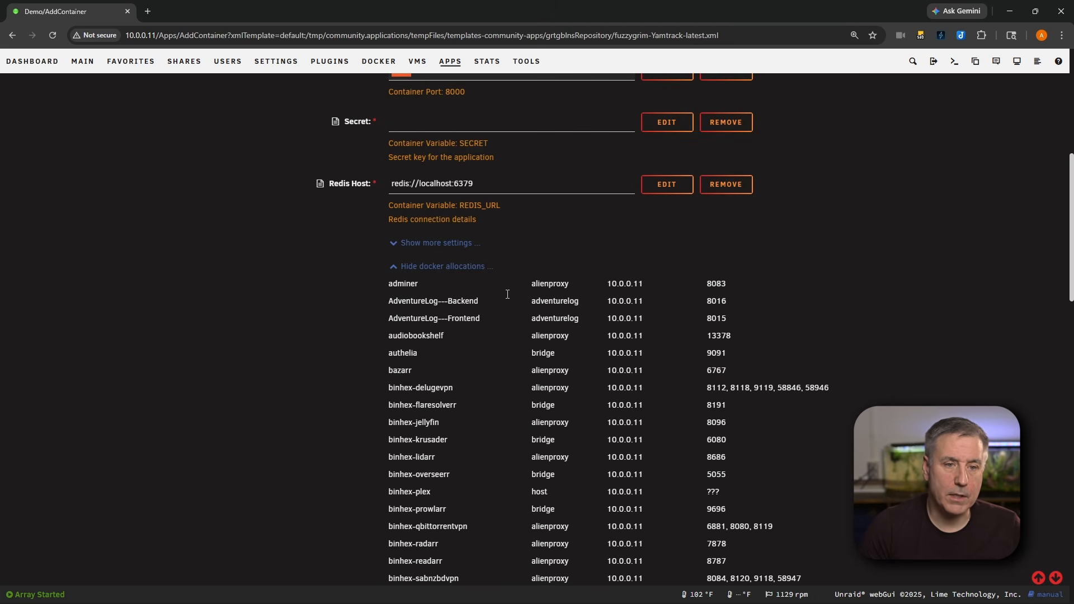
left_click(405, 269)
scroll(387, 391, "up", 1)
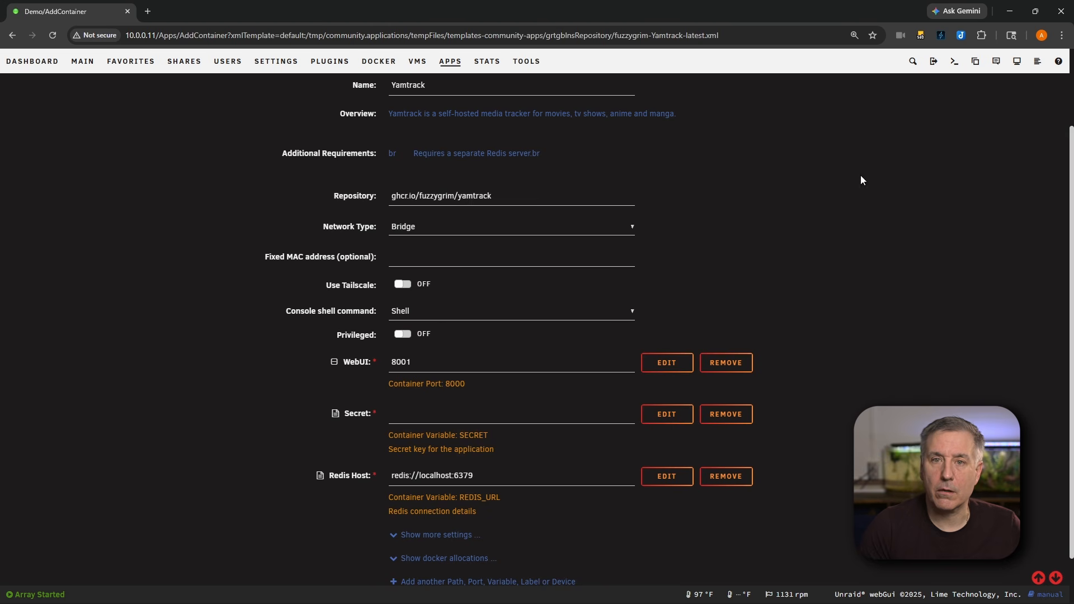
Open an Unraid terminal and generate a random secret key with openssl rand -hex 32.
left_click(955, 62)
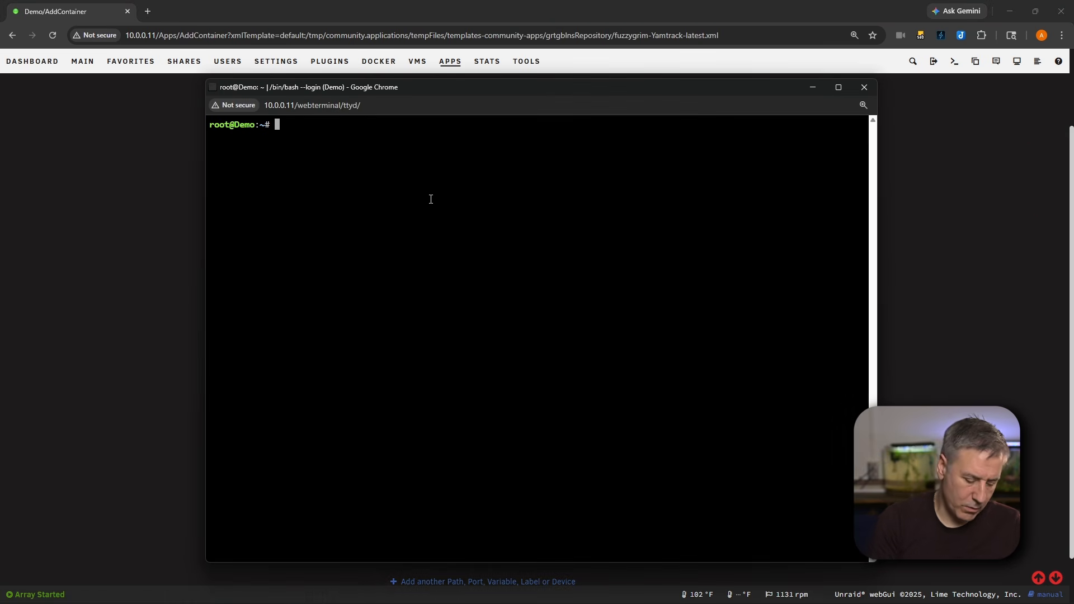
type("openssl ")
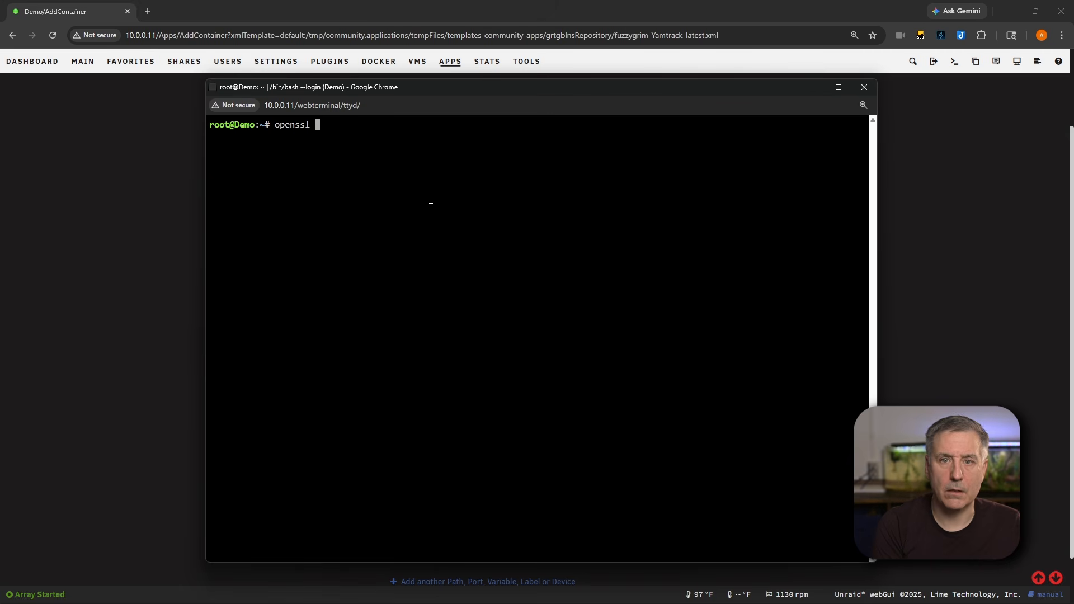
type("rand -hex 42")
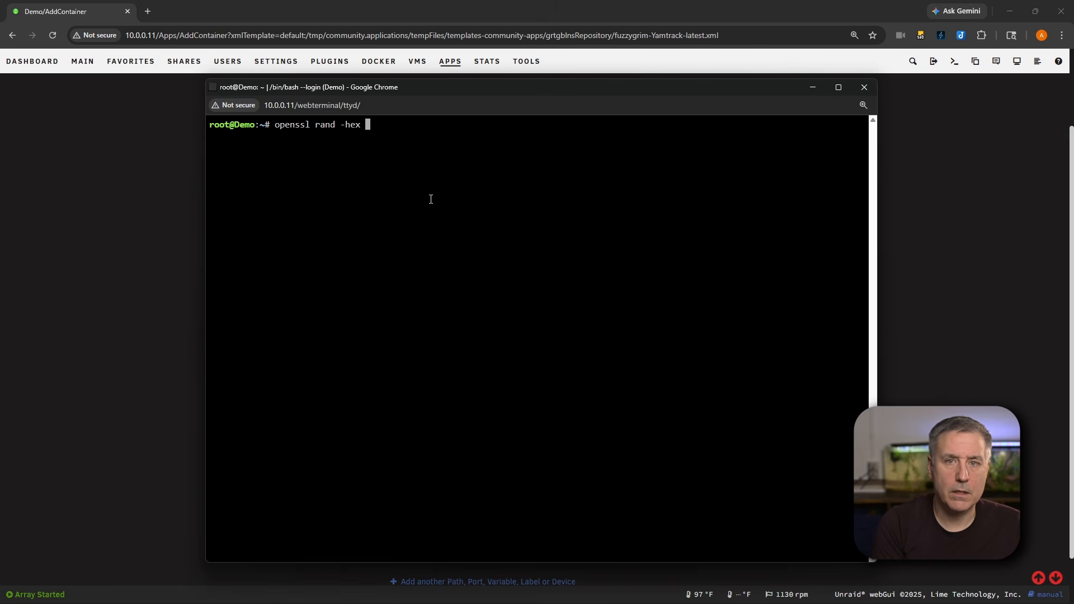
key("BackSpace")
key("BackSpace")
type("32")
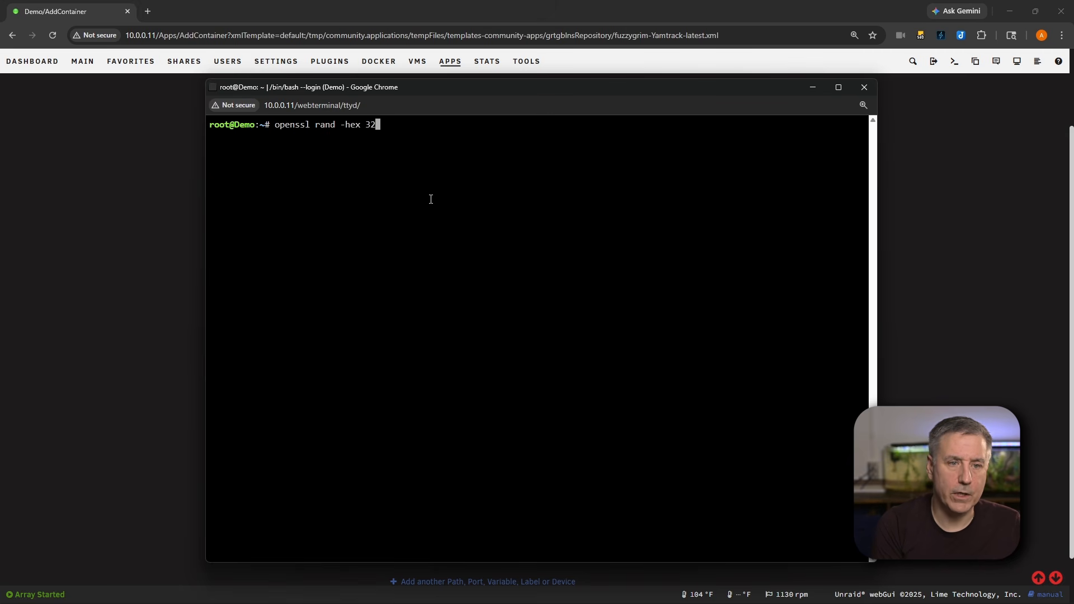
key("Return")
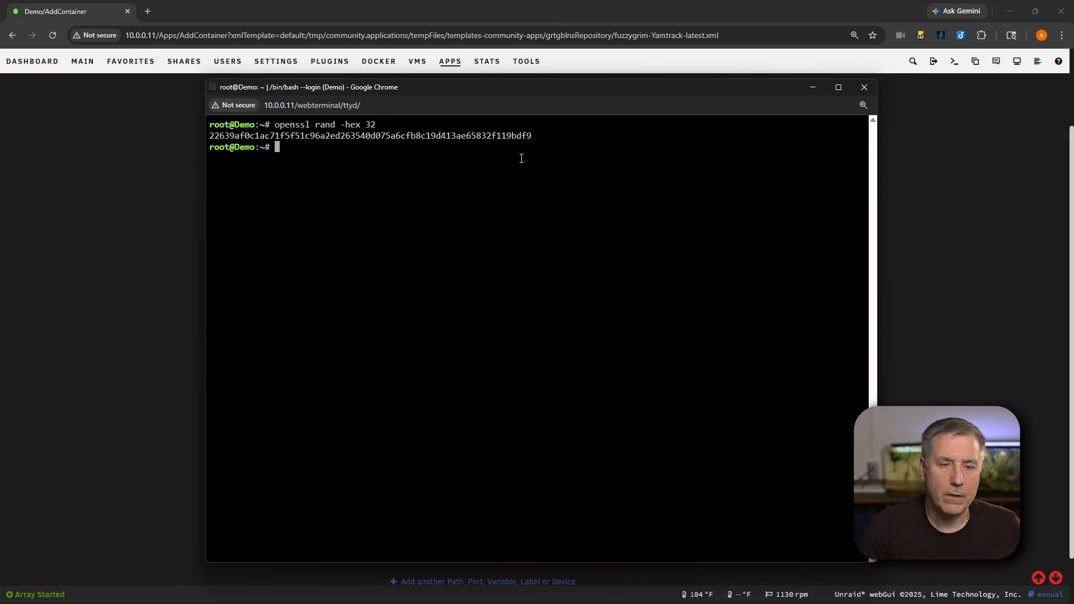
Copy the generated key from the terminal and paste it into the container's Secret field.
left_click_drag(534, 135, 210, 136)
right_click(229, 136)
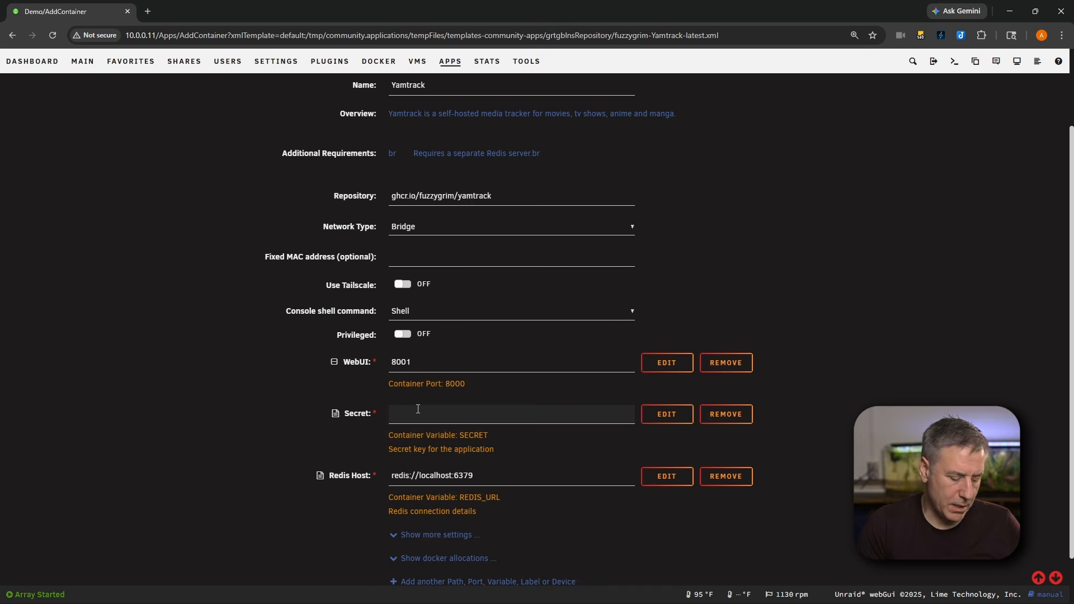
key("ctrl+v")
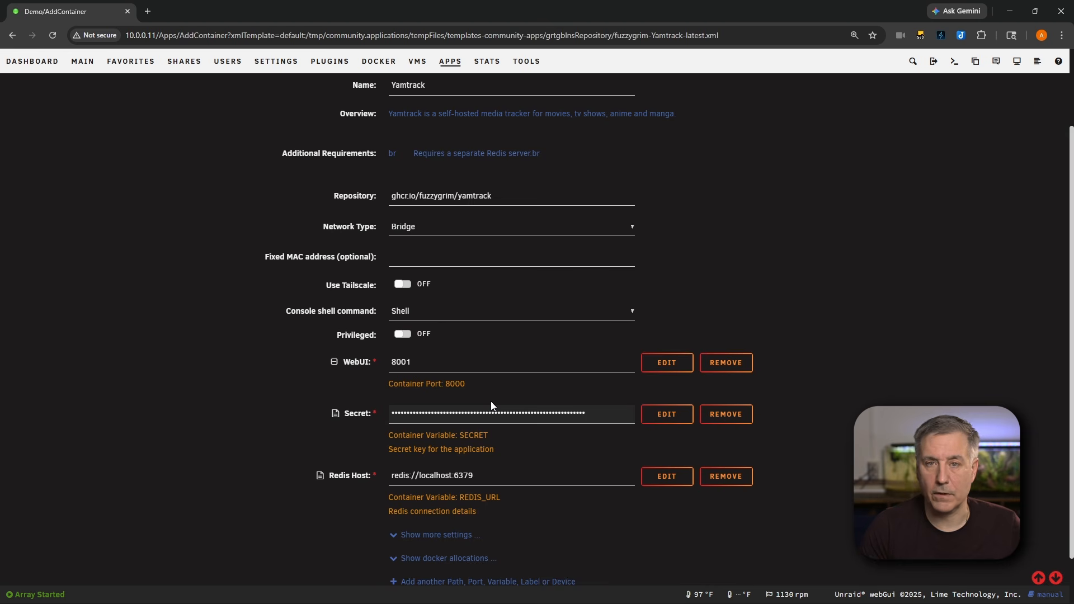
Set the Redis Host to a redis:// URL containing the Redis password, the server address 10.0.0.11 and port 6379.
scroll(491, 402, "down", 1)
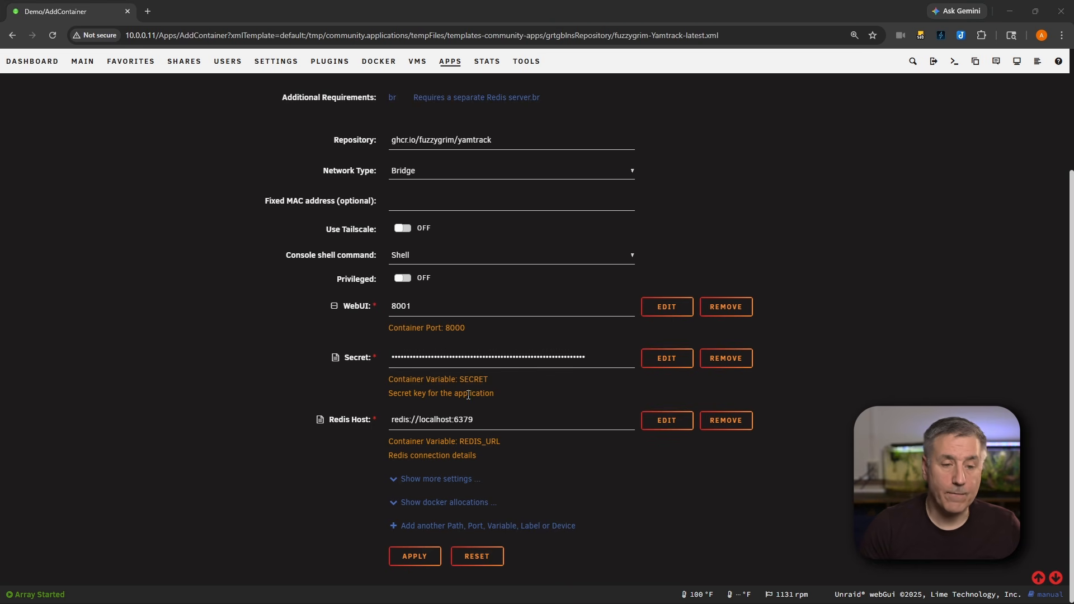
left_click_drag(480, 420, 390, 424)
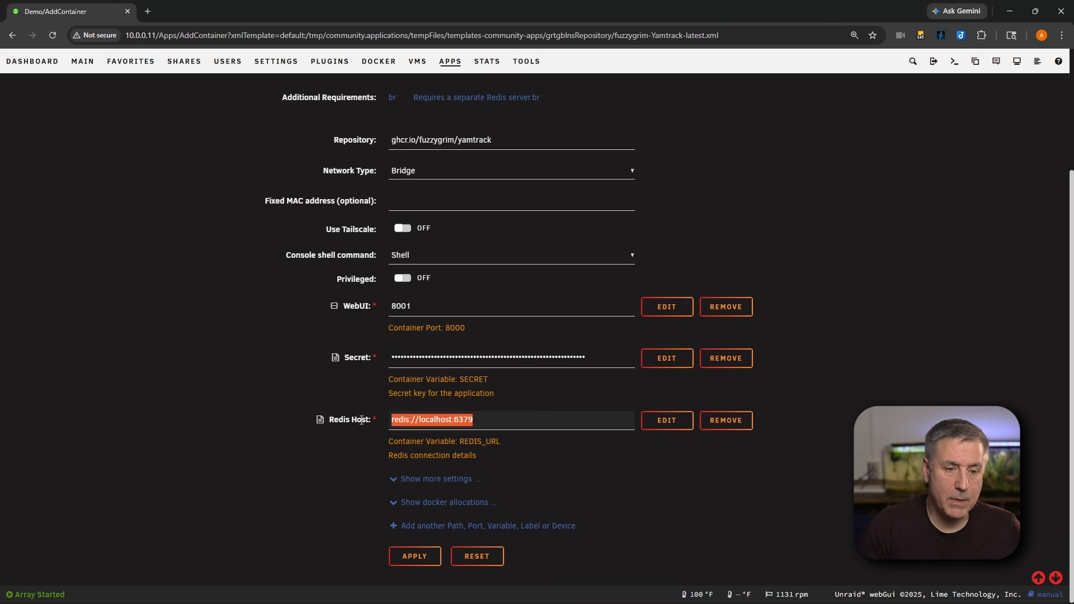
key("ctrl+v")
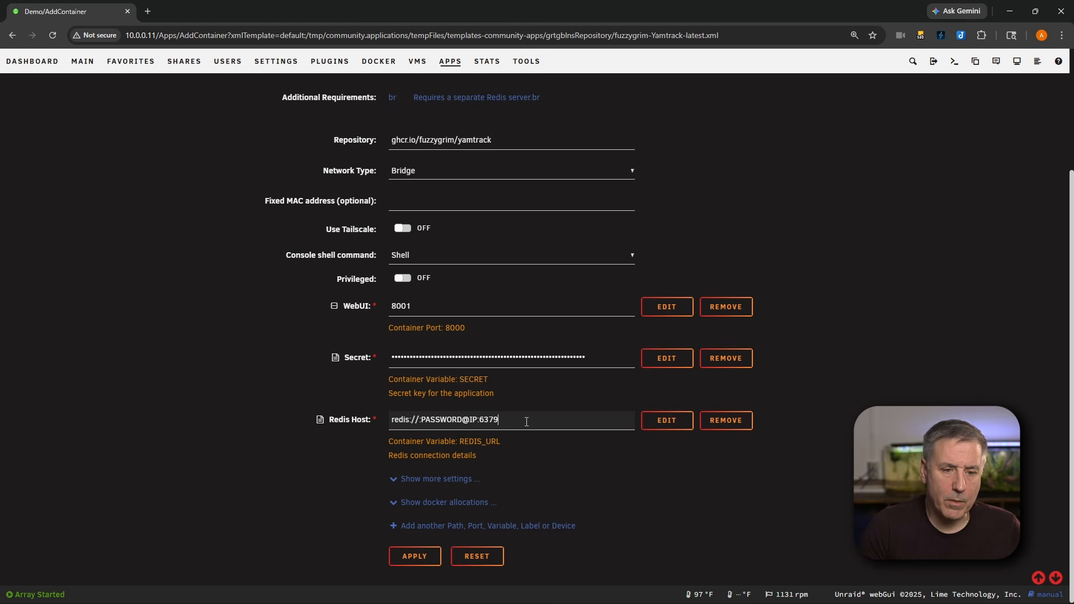
left_click_drag(520, 426, 355, 432)
key("ctrl+v")
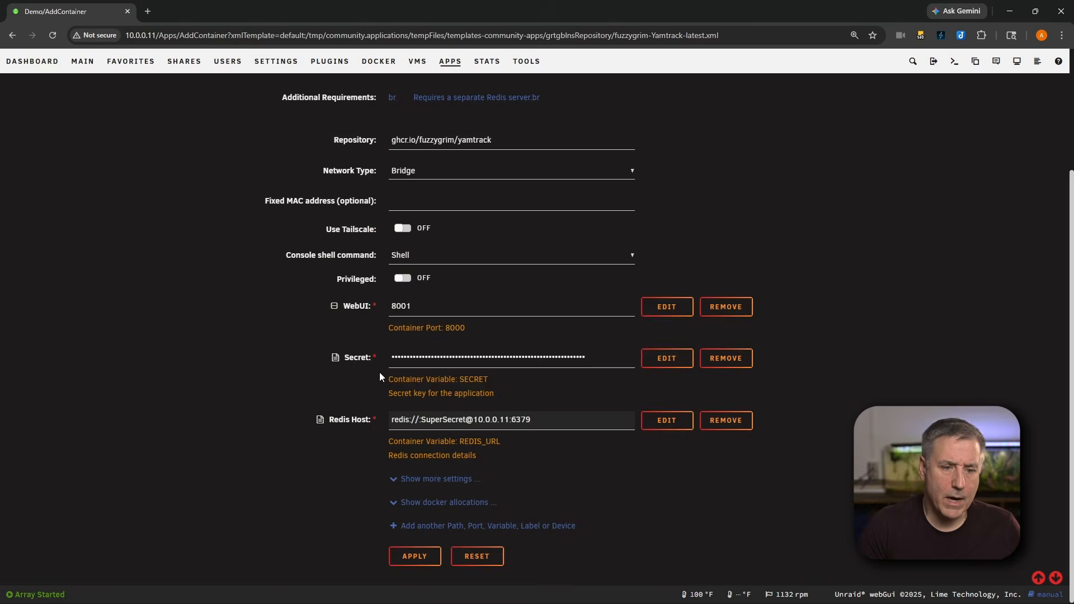
Show the container's additional settings and copy the TMDB API key from themoviedb.org/settings/api.
left_click(395, 480)
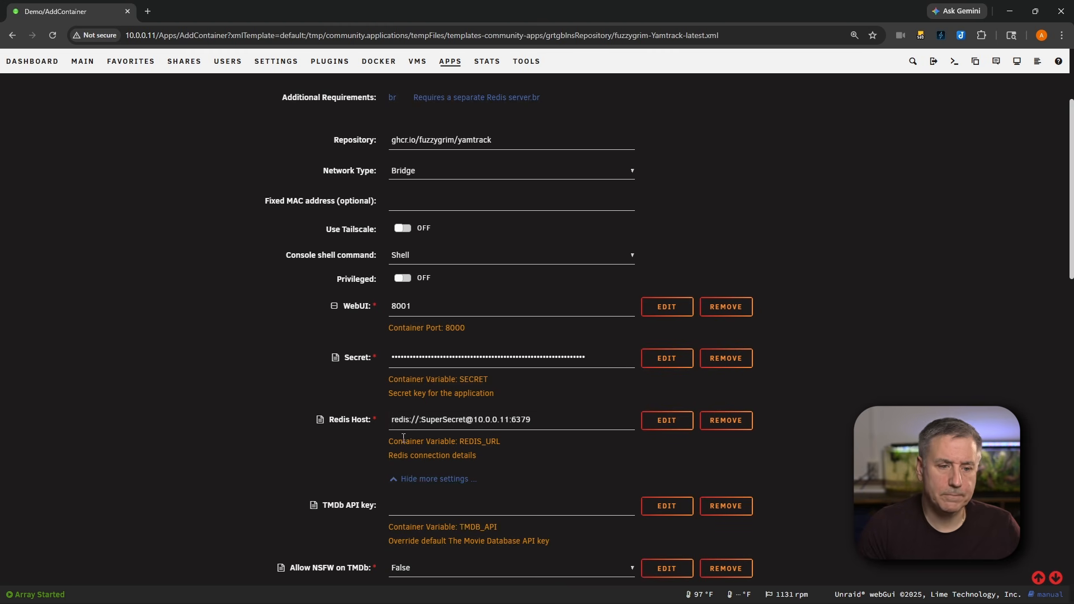
scroll(364, 437, "down", 2)
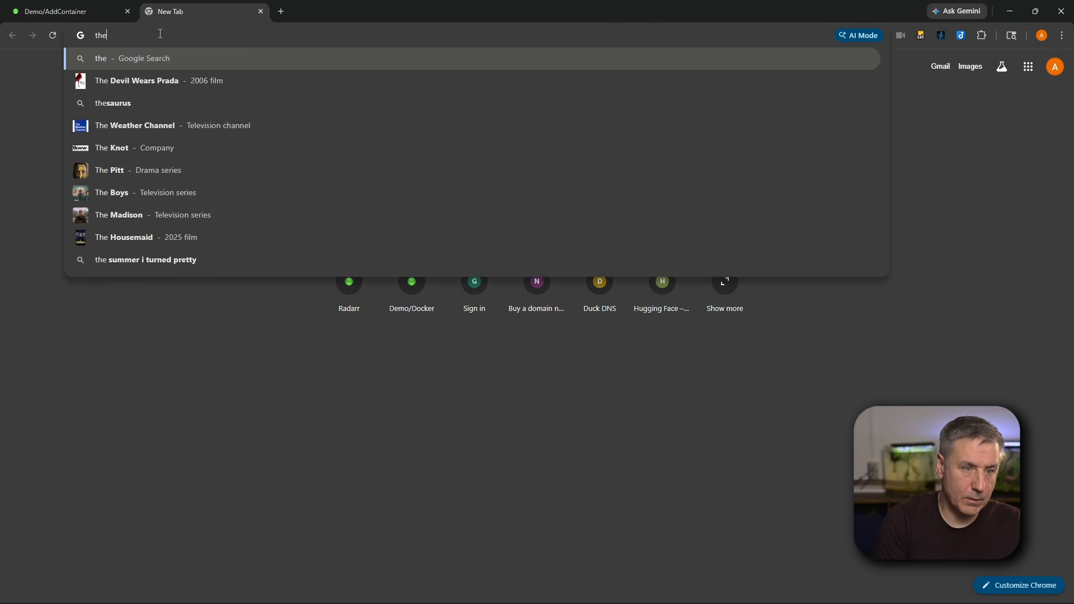
type("moviedb.org/settings/api")
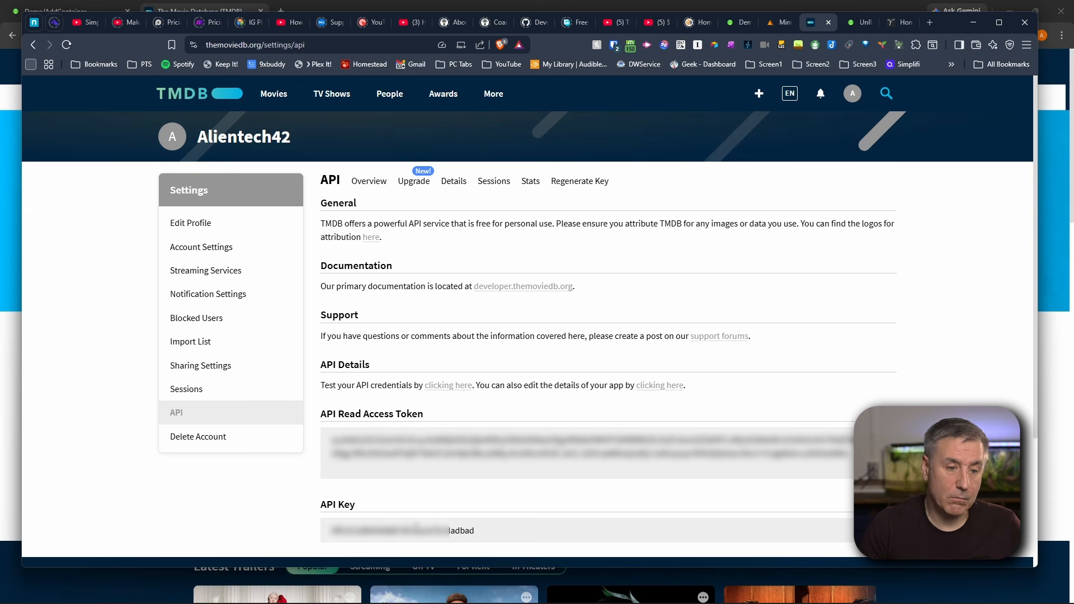
left_click_drag(482, 531, 319, 530)
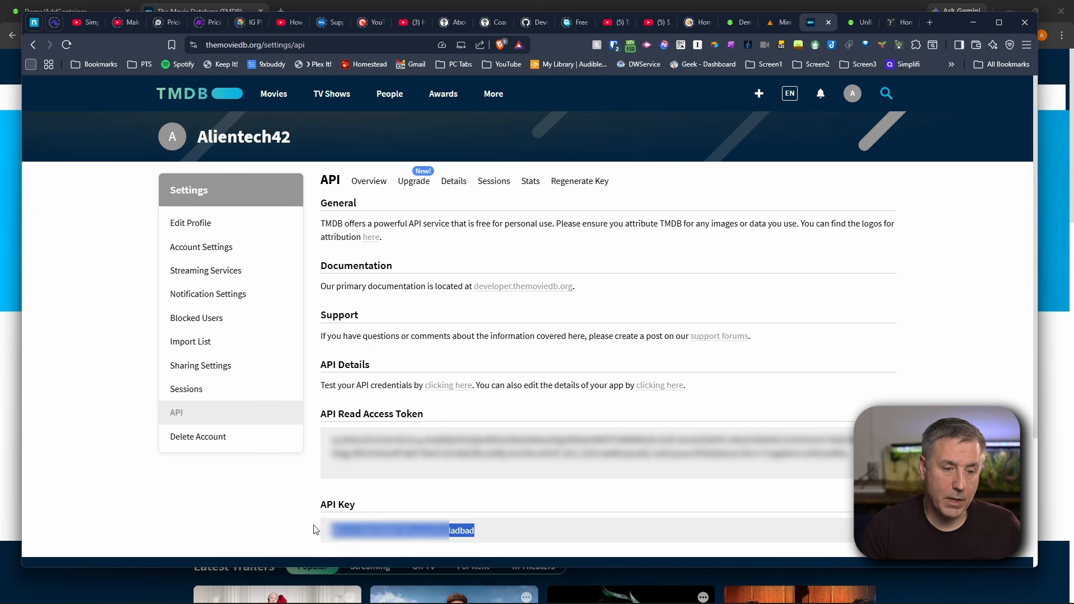
left_click(360, 4)
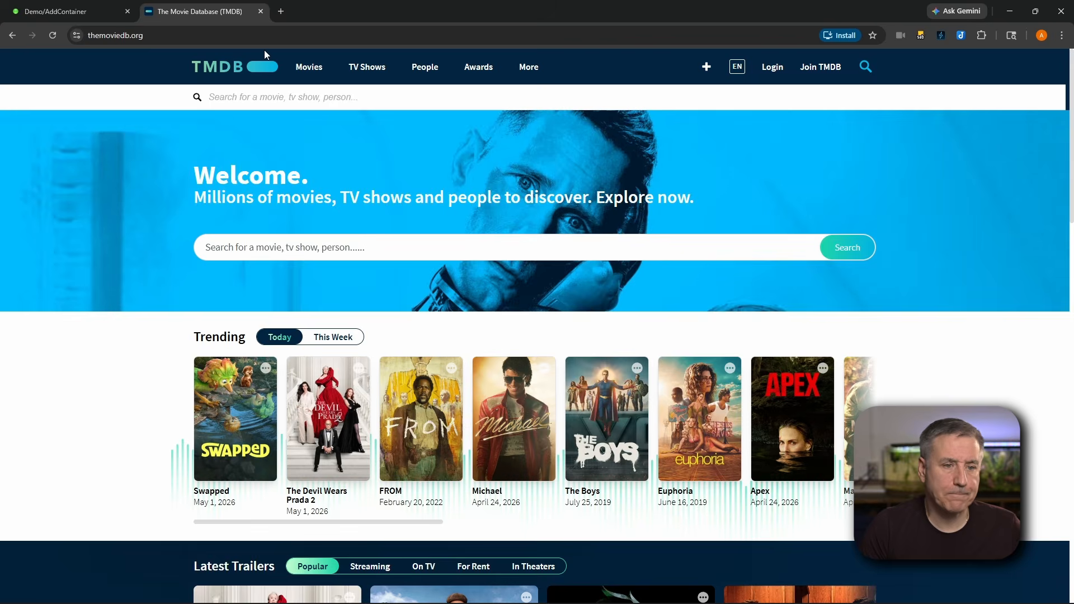
Return to the Yamtrack container form and paste the copied key into the TMDb API key field.
left_click(78, 11)
left_click(407, 392)
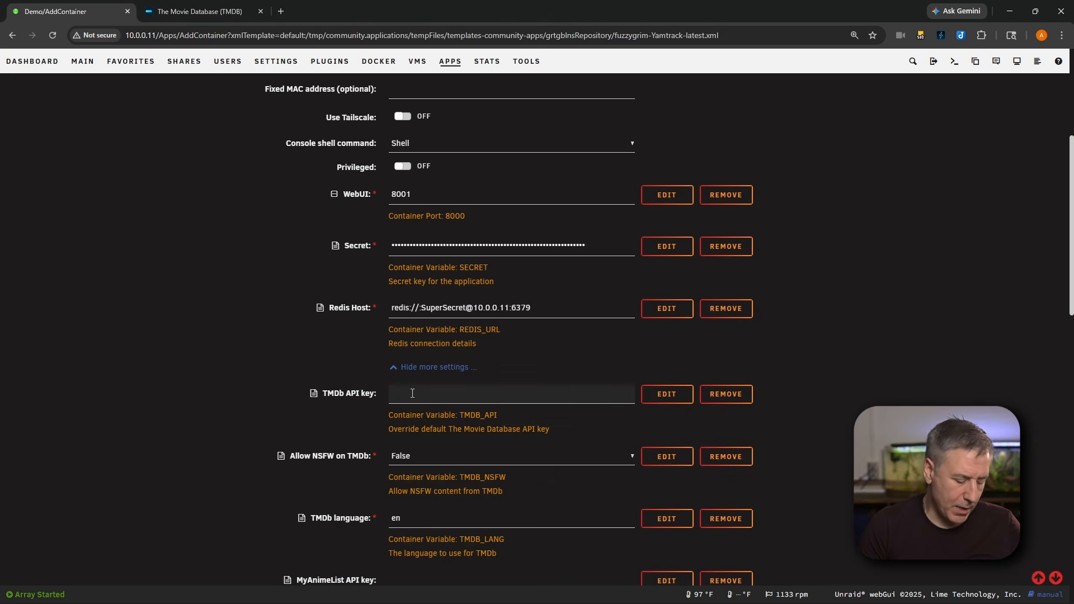
key("ctrl+v")
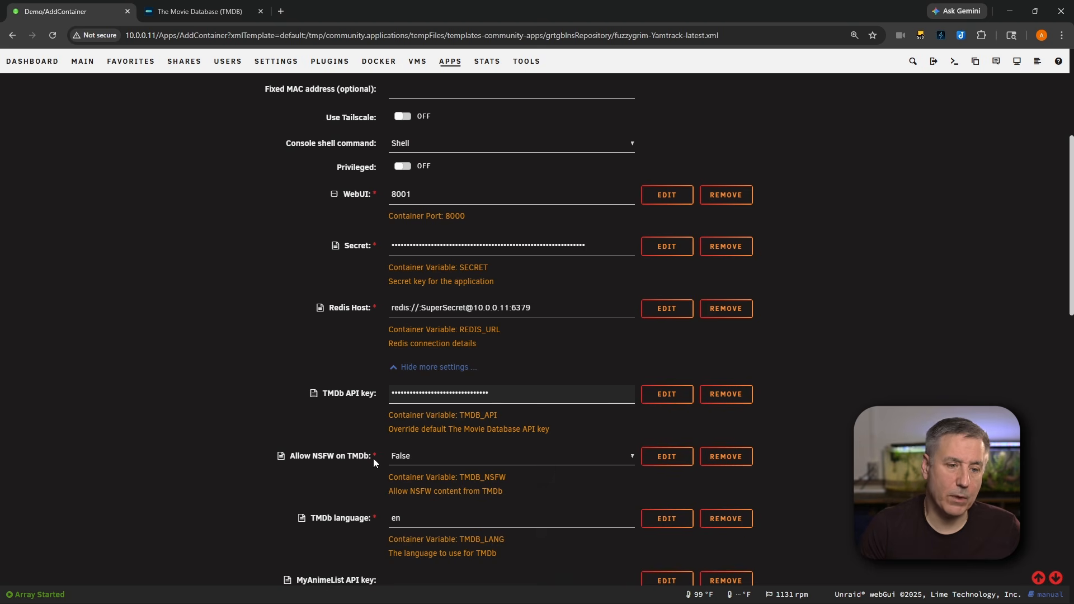
Check the Allow NSFW on TMDb options, keep False selected, and review the MyAnimeList and IGDB settings.
left_click(410, 457)
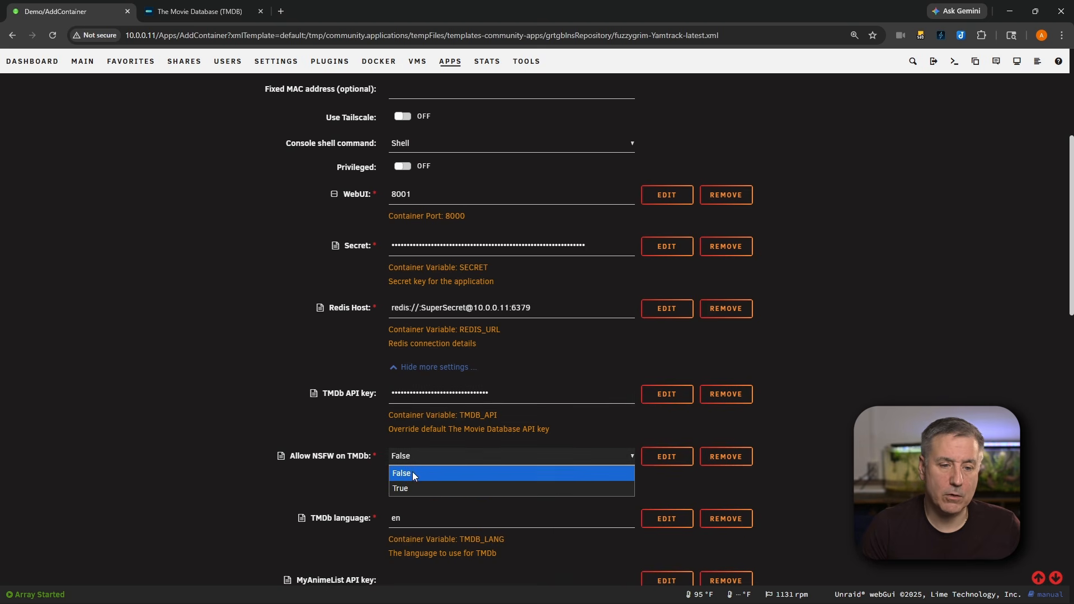
left_click(417, 462)
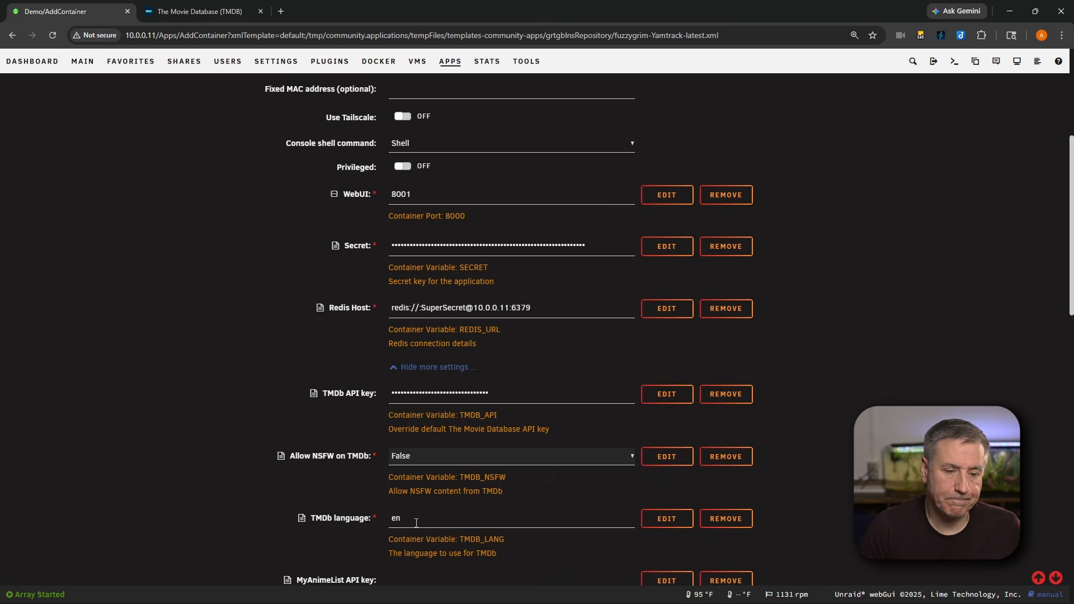
scroll(424, 496, "down", 4)
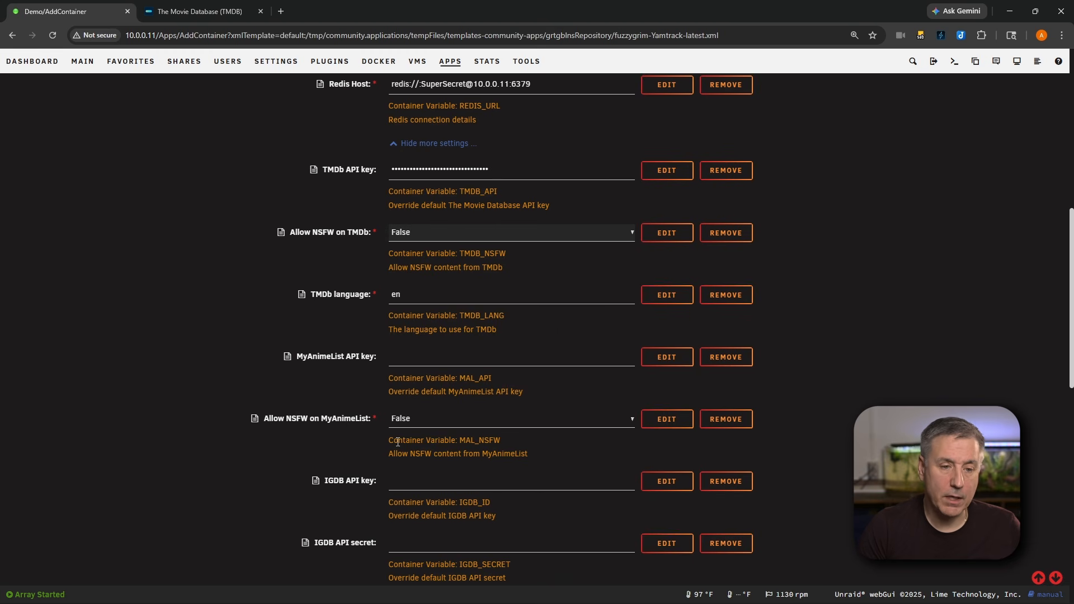
scroll(401, 448, "down", 3)
scroll(421, 250, "up", 1)
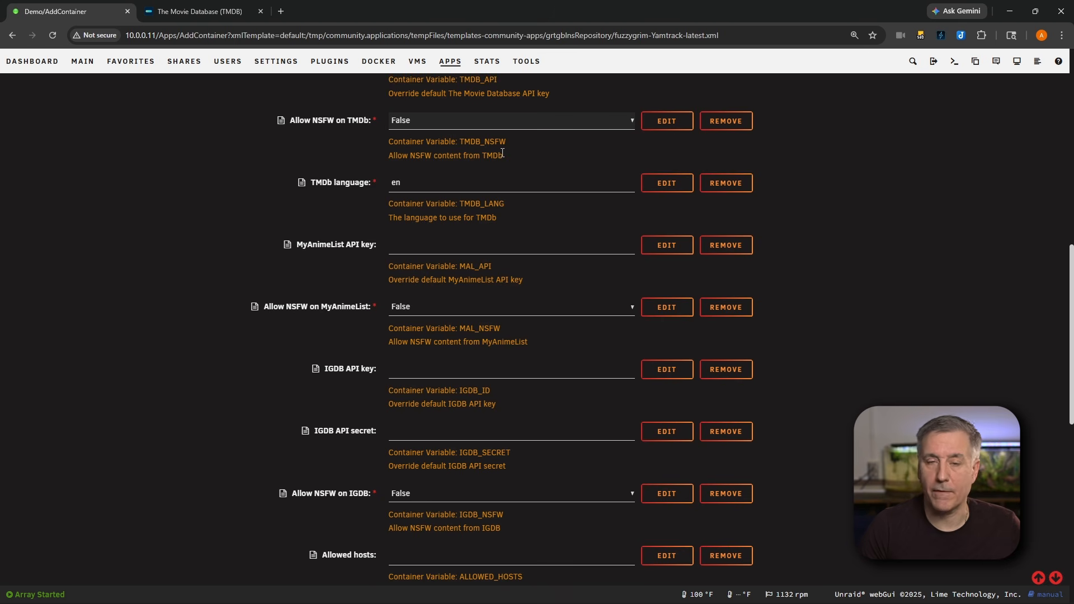
Set Allowed hosts to 10.0.0.11,yamtrack.alientech42.com,localhost,yamtrack.
scroll(503, 157, "down", 4)
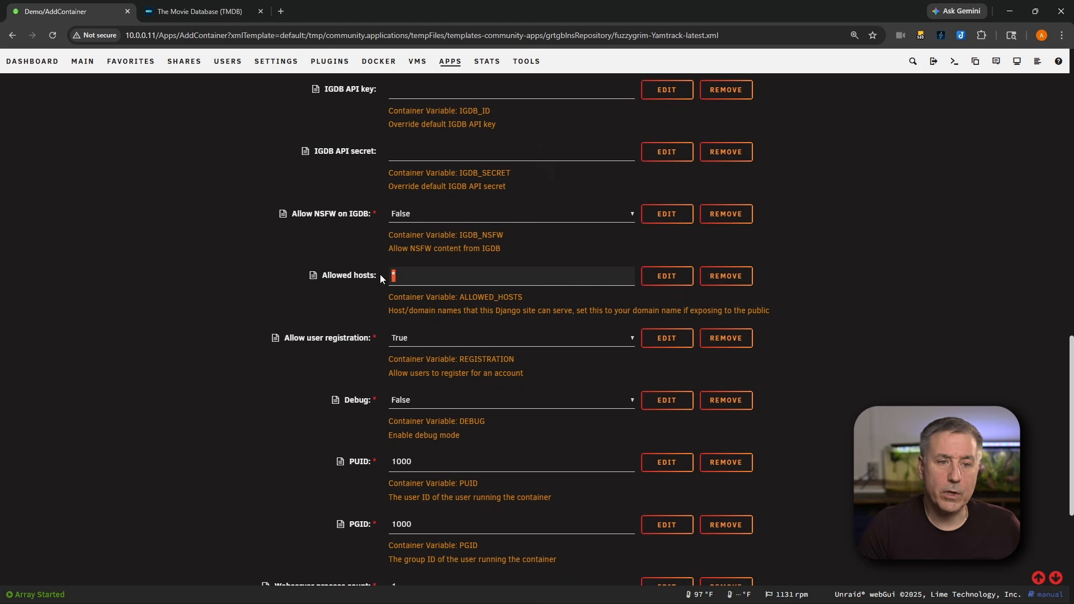
type("10.0.0.11,yamtrack.alientech42.com,localhost,yamtrack")
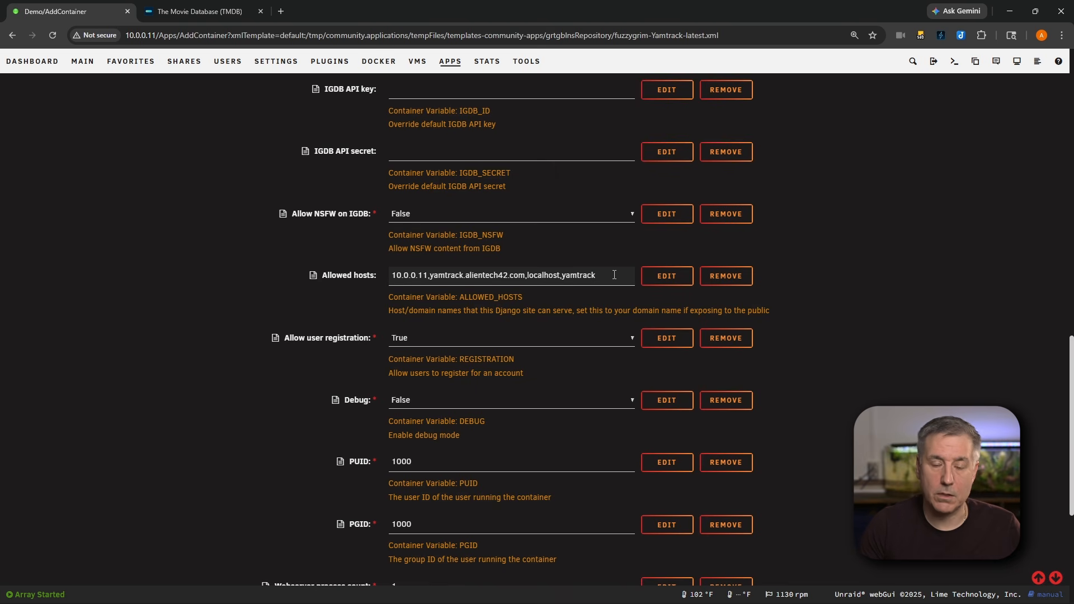
Replace the whole Allowed hosts entry with the wildcard *.
left_click_drag(614, 275, 251, 292)
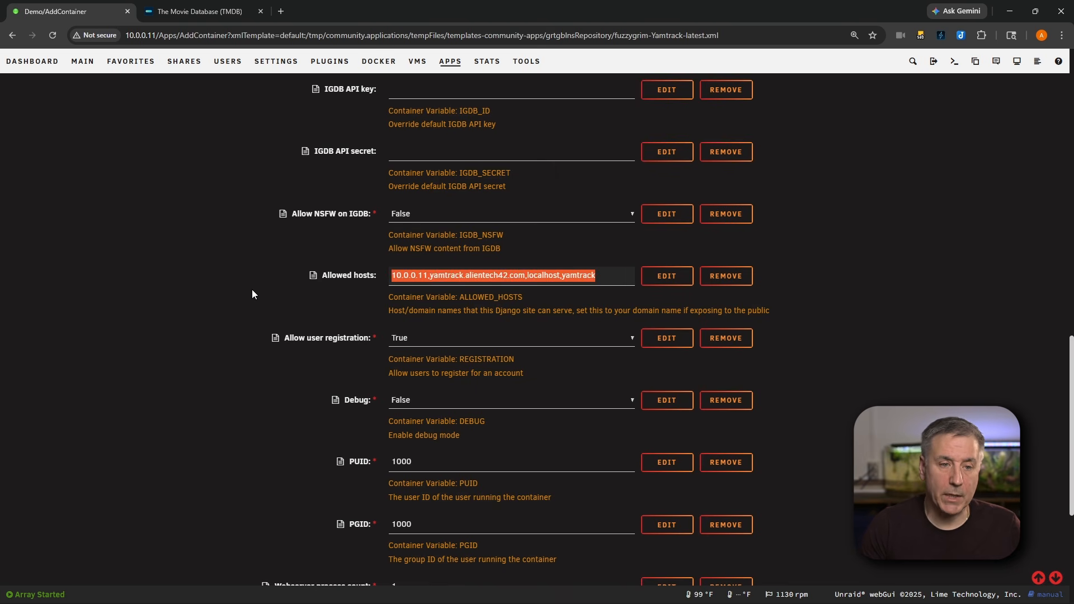
type("*")
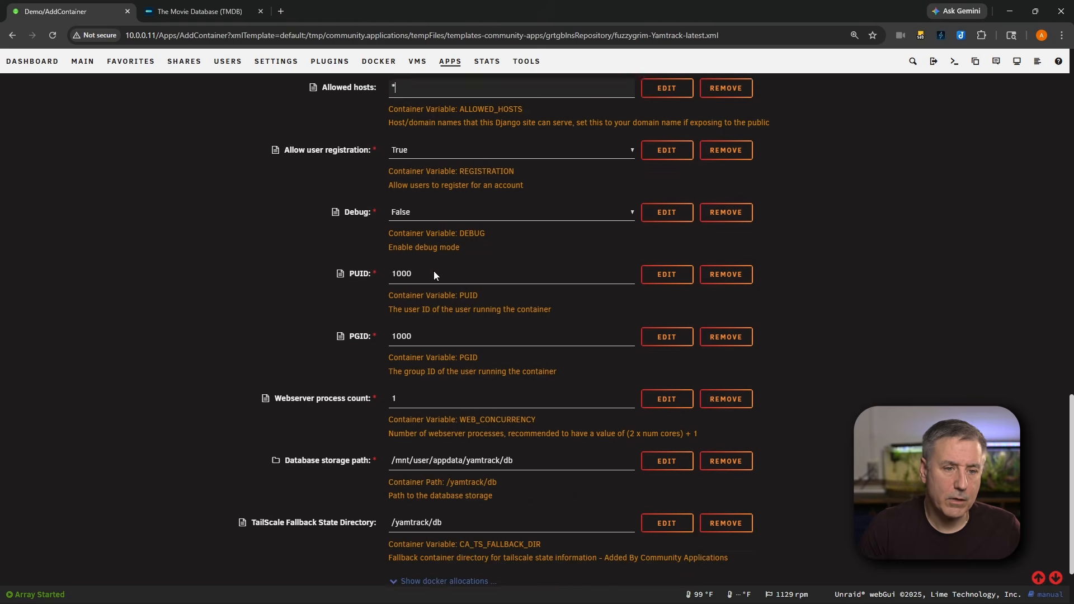
Set the Webserver process count to 2 and apply the container configuration.
scroll(435, 271, "down", 1)
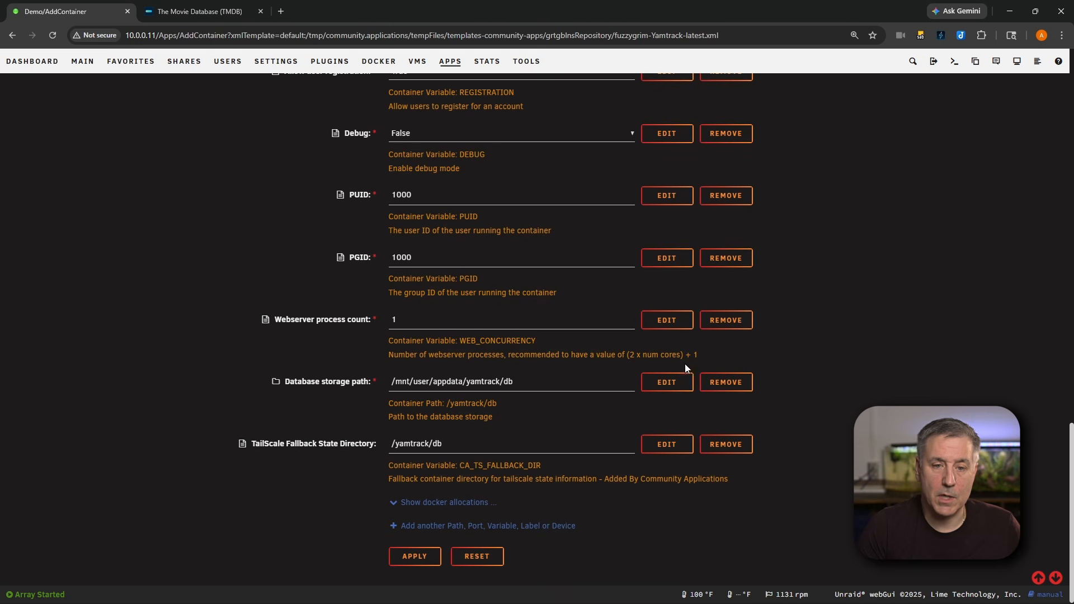
left_click(428, 320)
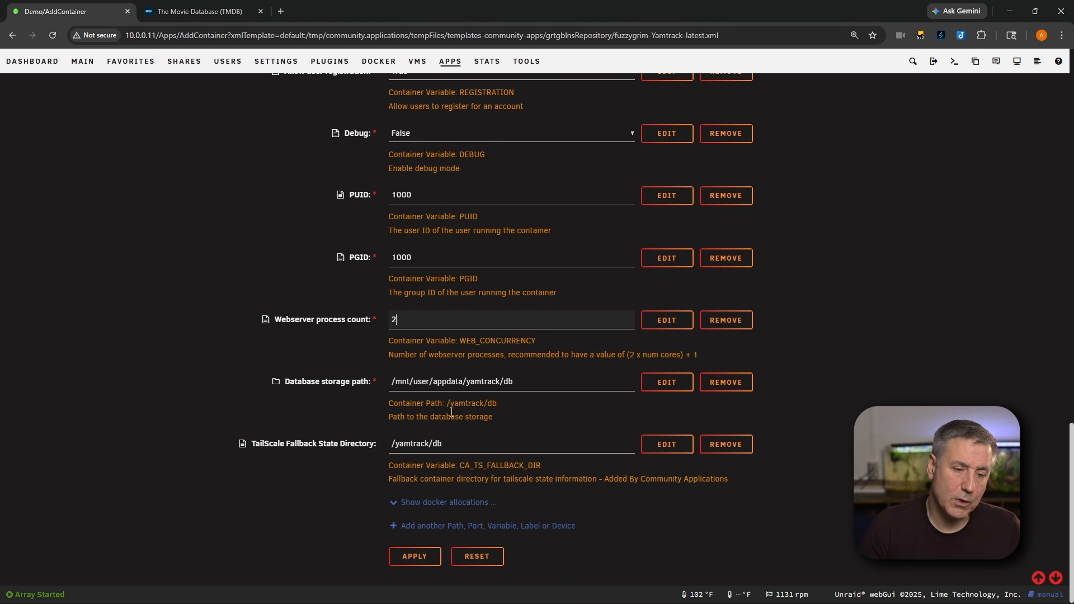
left_click(419, 556)
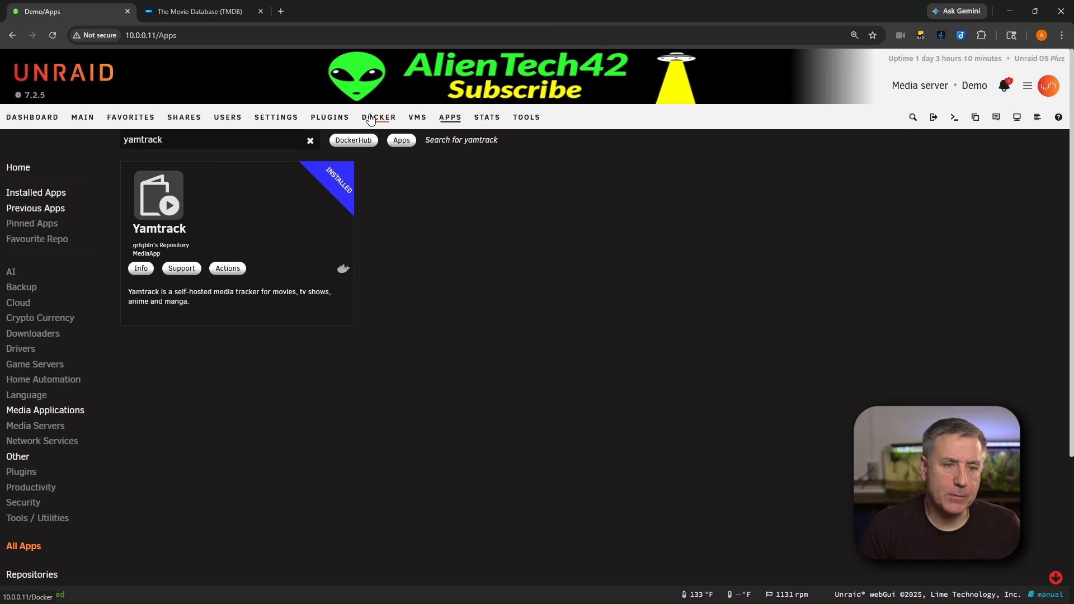
Go to the list of Docker containers and open the web interface of the Yamtrack container.
left_click(370, 118)
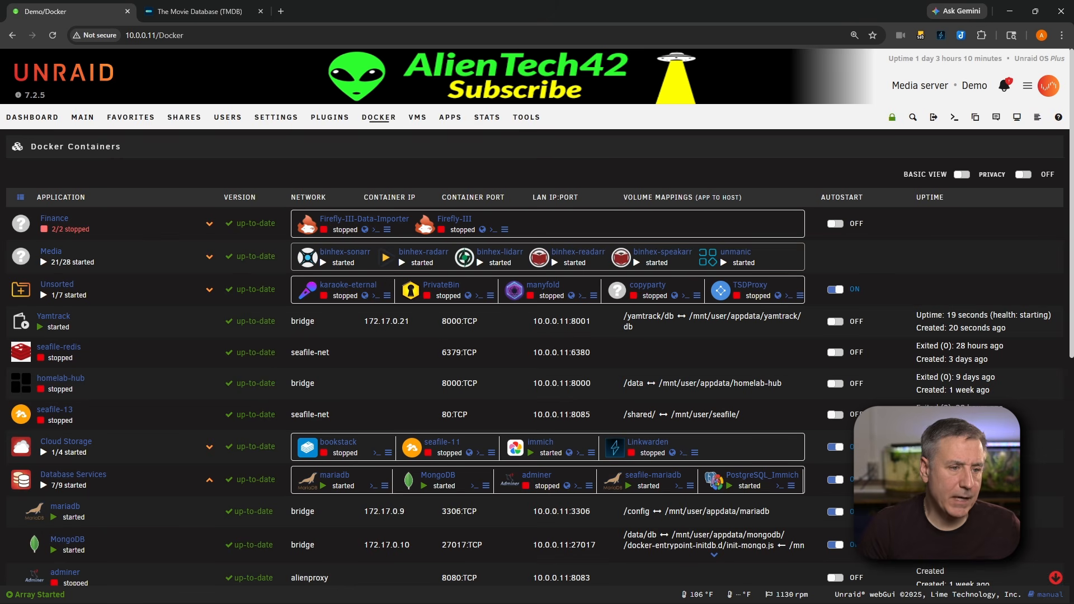
left_click(20, 322)
left_click(34, 346)
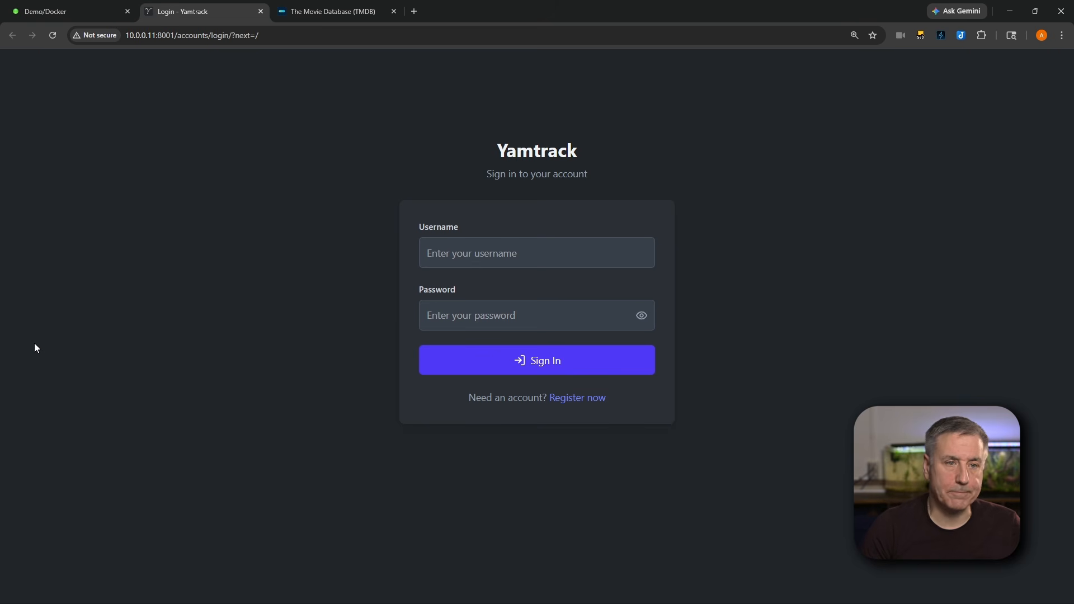
left_click(570, 399)
left_click(475, 221)
type("d")
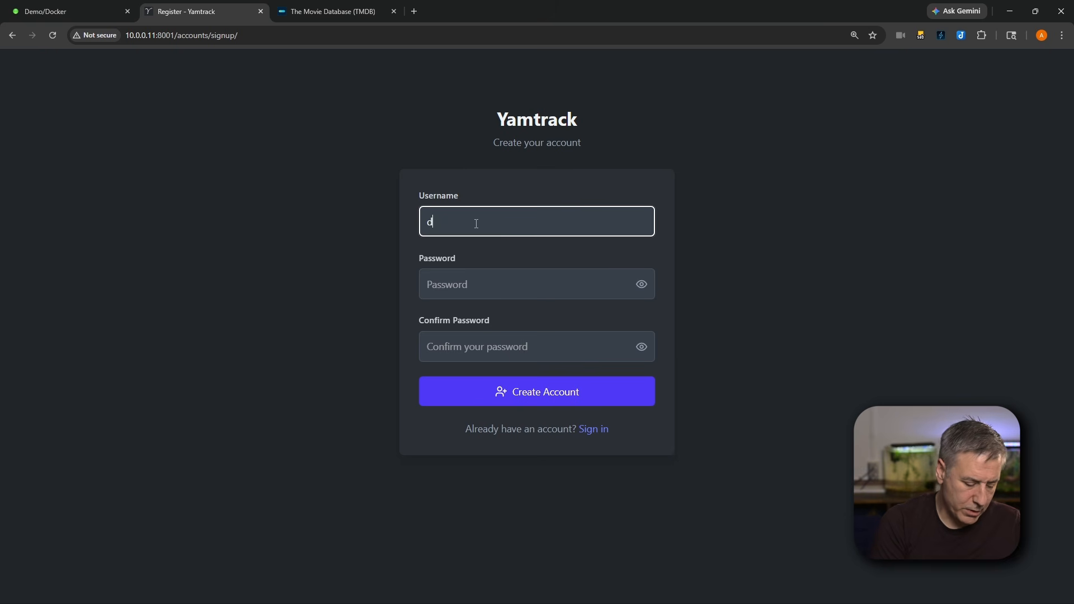
type("emo")
Enter the account password, reveal and correct it, repeat it in the Confirm Password field, and create the account.
left_click(582, 278)
key("ctrl+v")
left_click(642, 287)
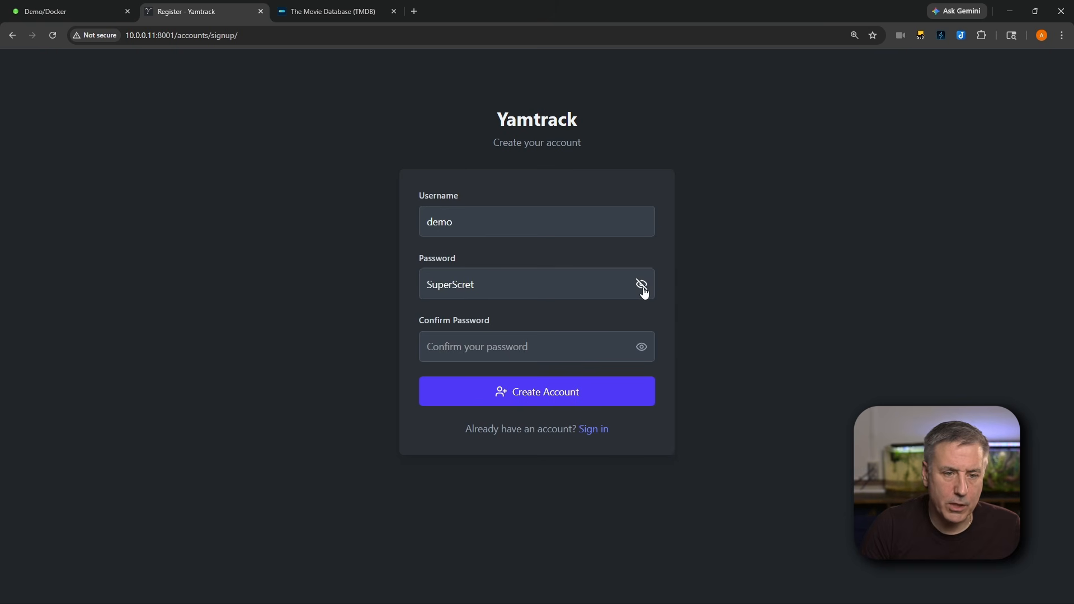
key("ctrl+v")
key("Tab")
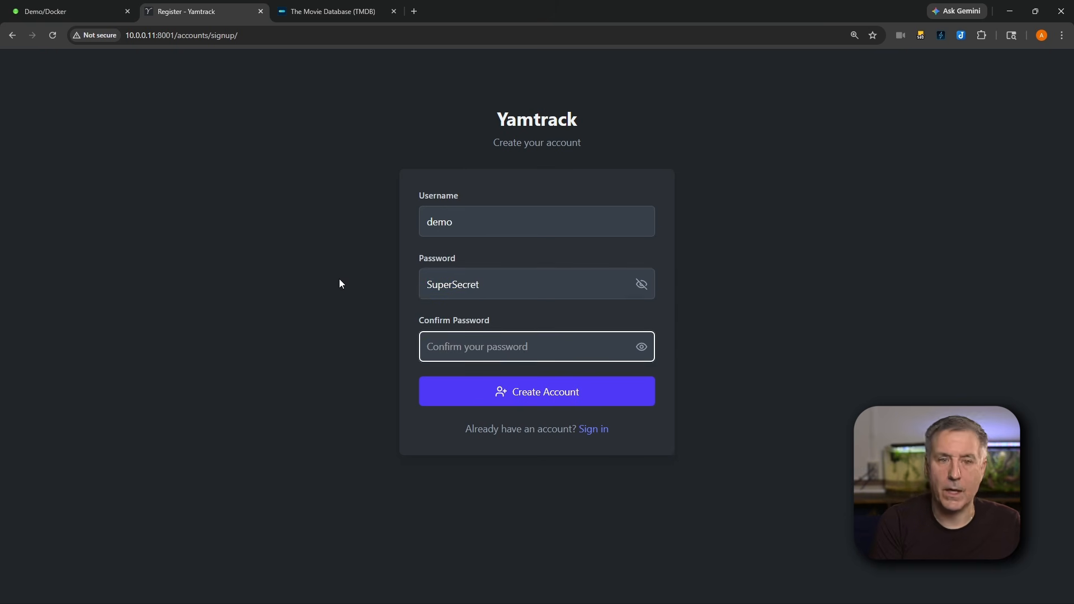
type("S")
key("ctrl+v")
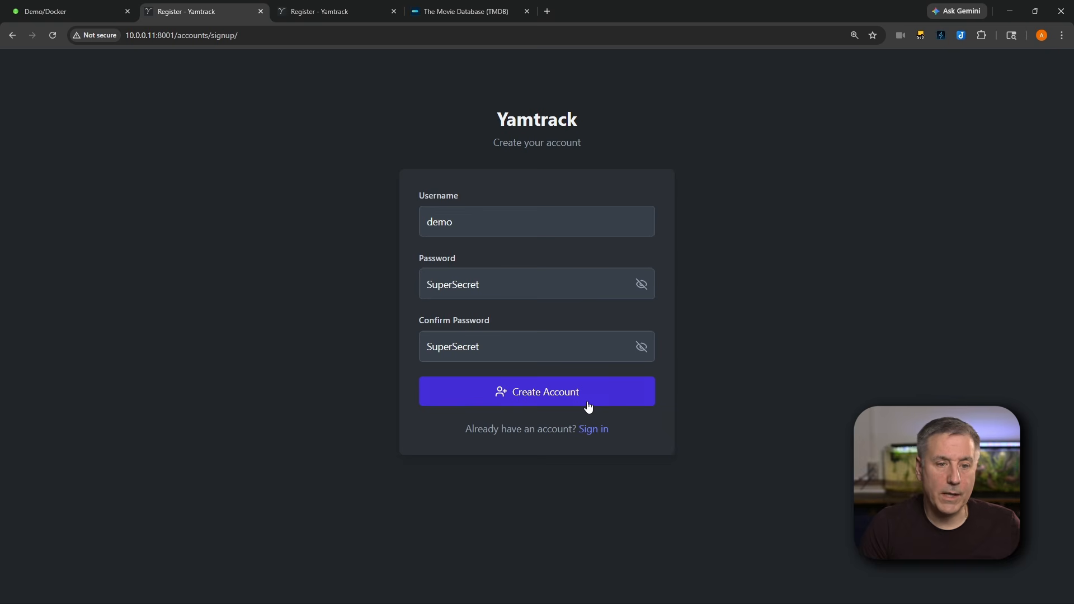
left_click(582, 401)
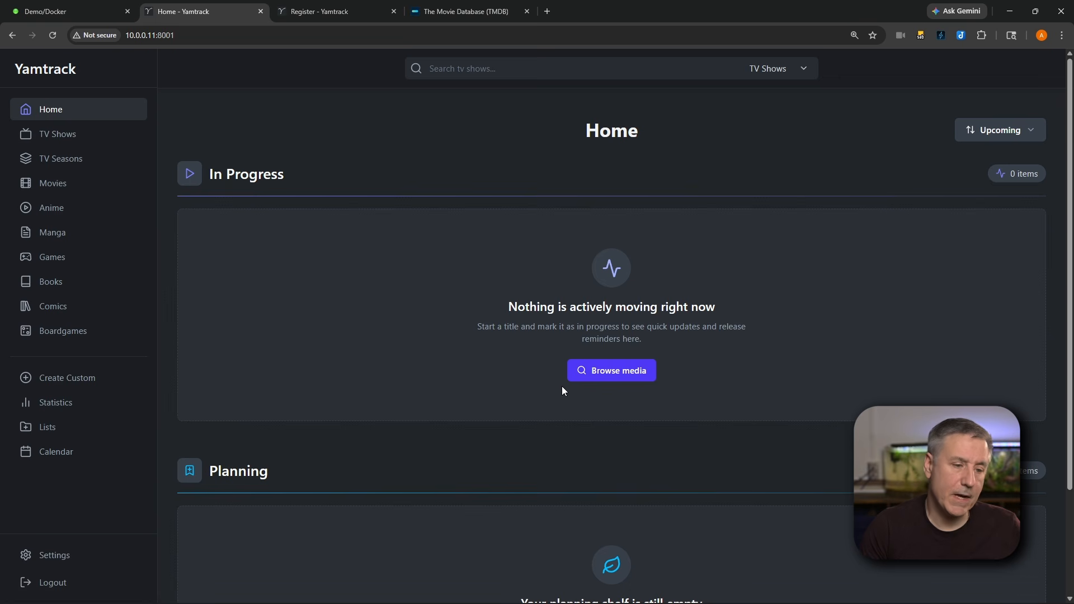
Open Yamtrack's preferences in the settings and set Bulk Completion Date to Release Date.
left_click(47, 556)
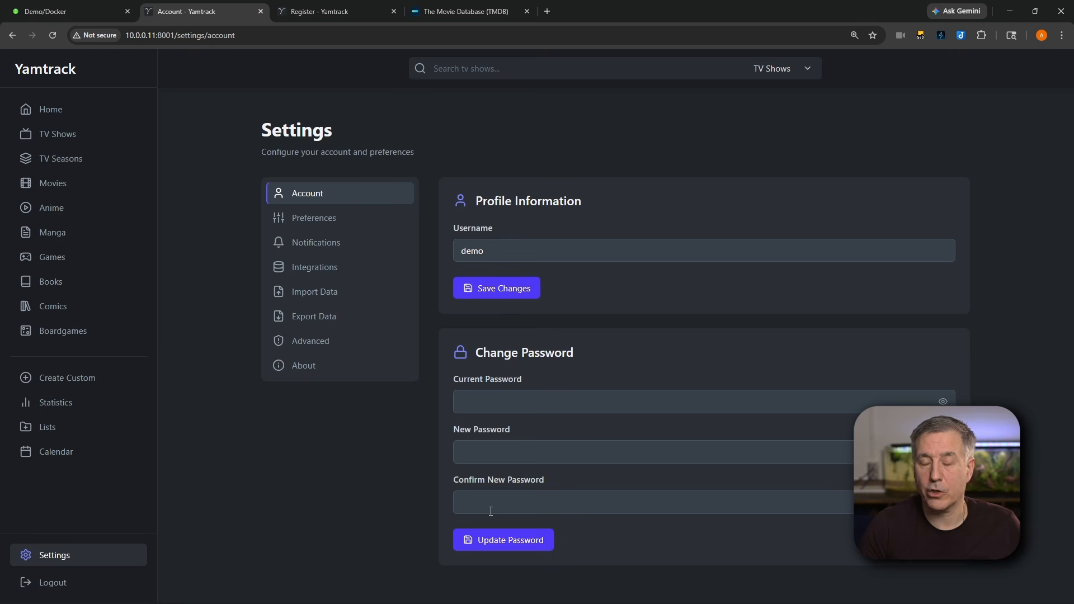
left_click(321, 219)
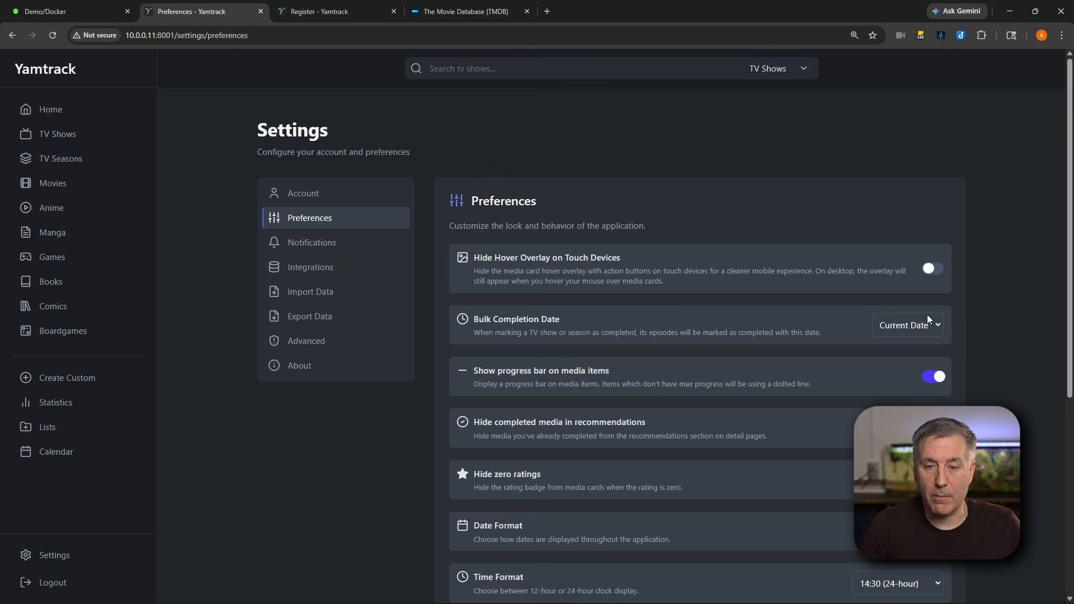
left_click(921, 327)
left_click(915, 360)
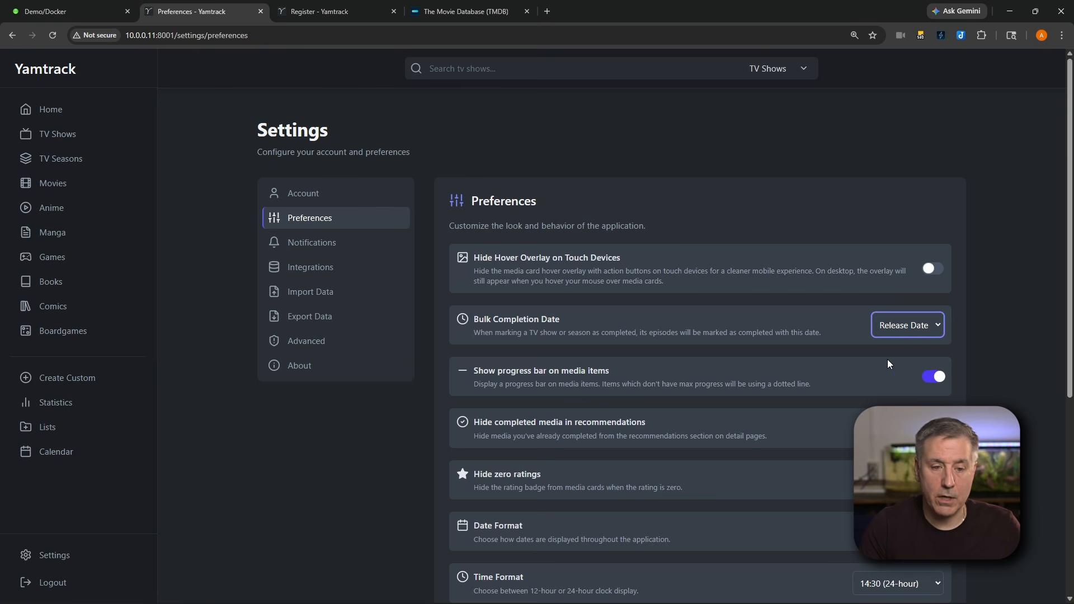
Disable the Manga, Comics, Games and Boardgames media types and save the preferences.
scroll(888, 364, "down", 3)
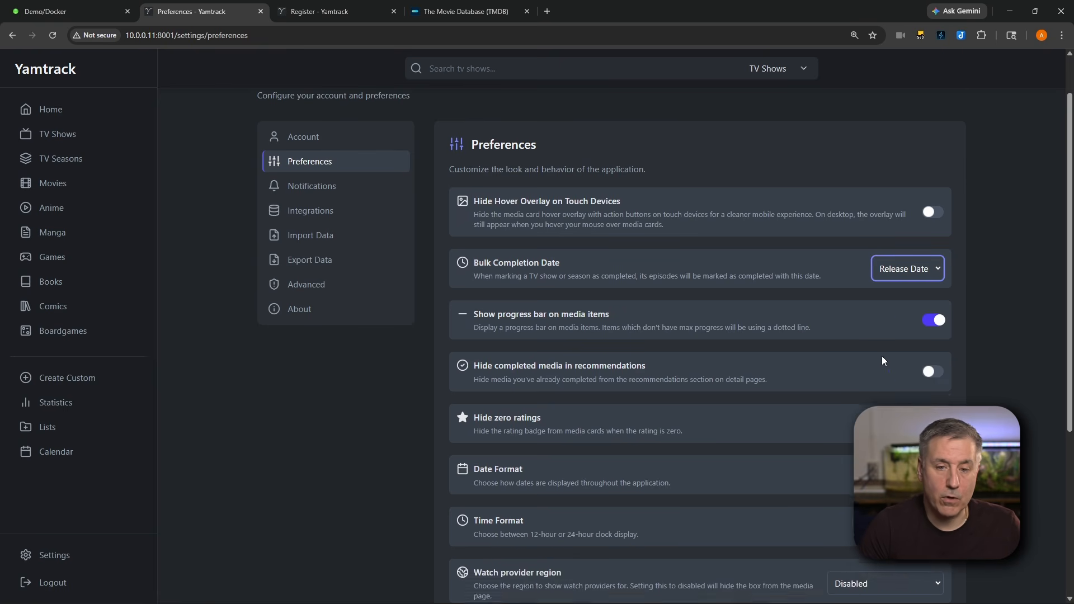
scroll(679, 413, "down", 3)
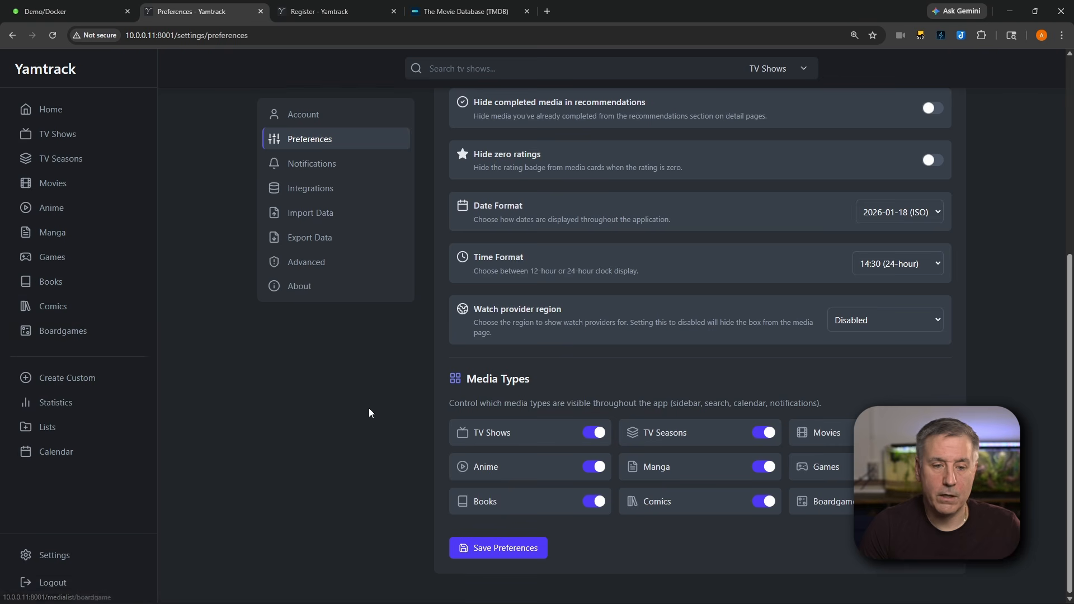
left_click(763, 467)
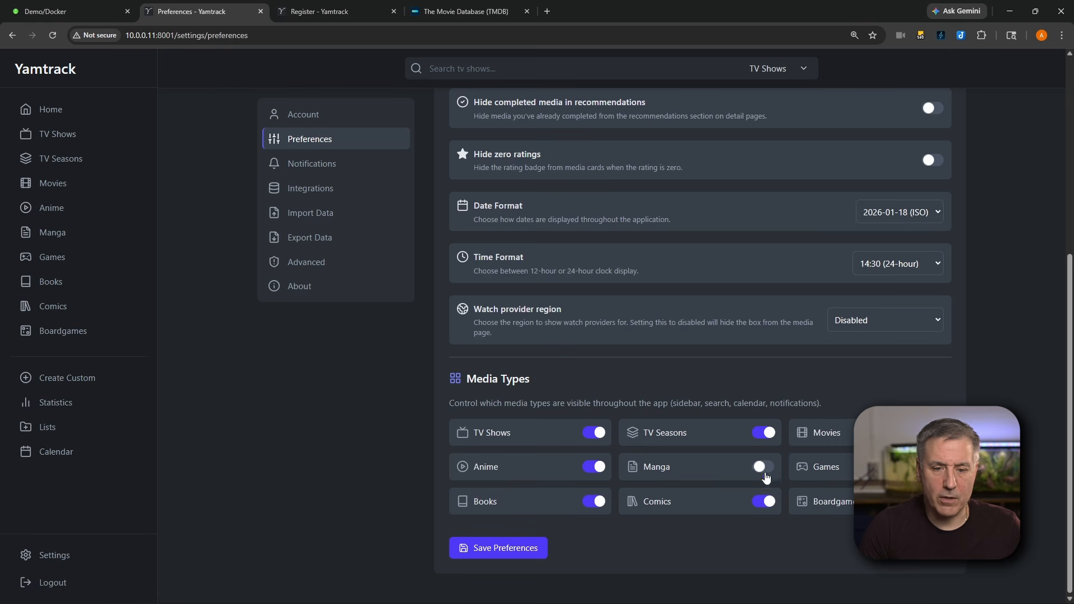
left_click(766, 500)
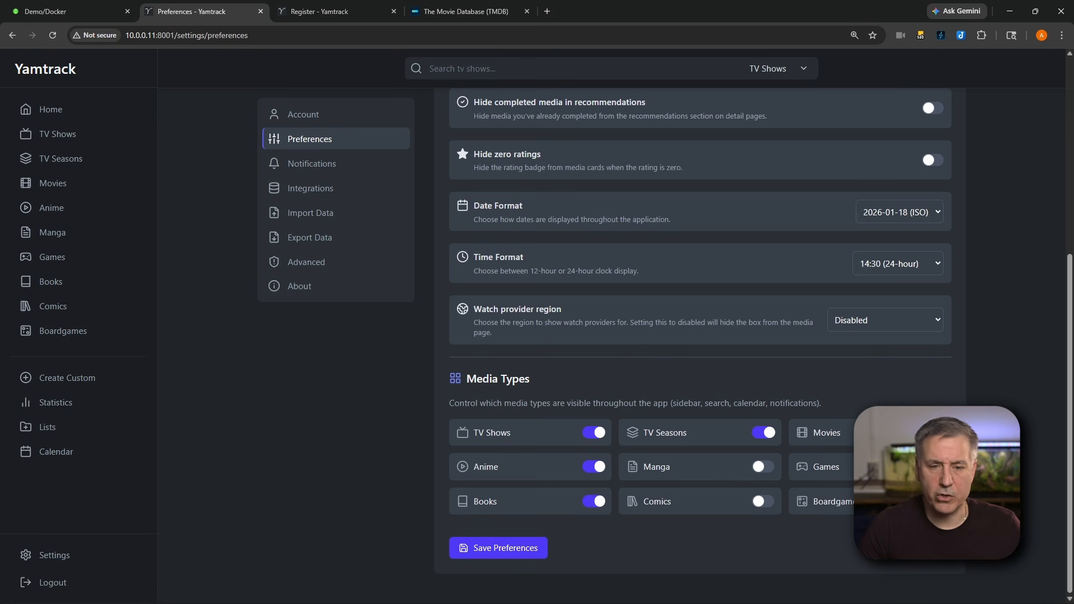
left_click(524, 551)
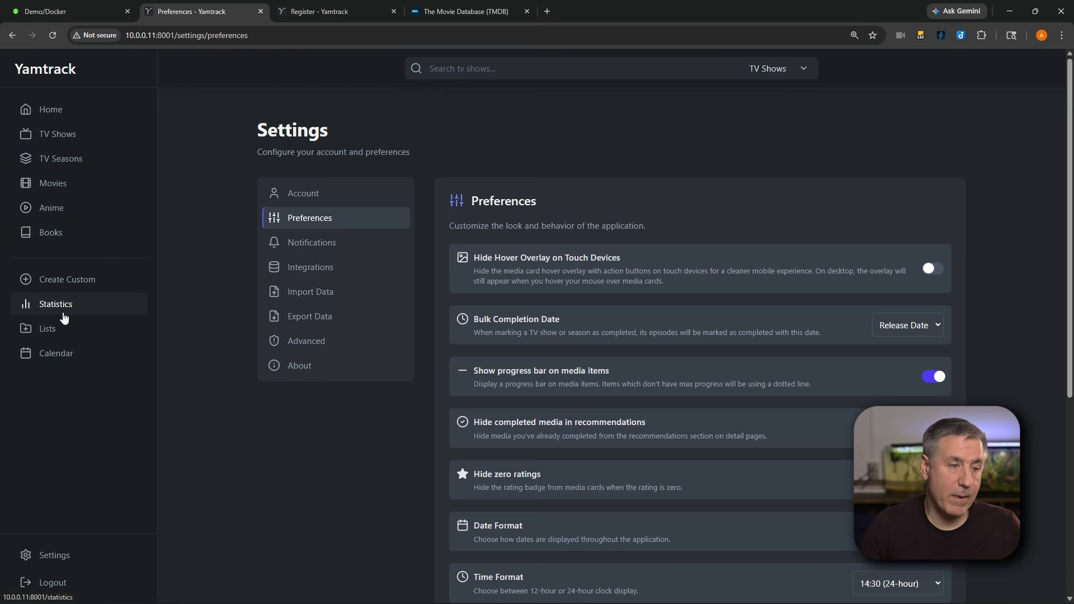
Turn the Manga media type on and back off without saving the preferences.
scroll(670, 358, "down", 5)
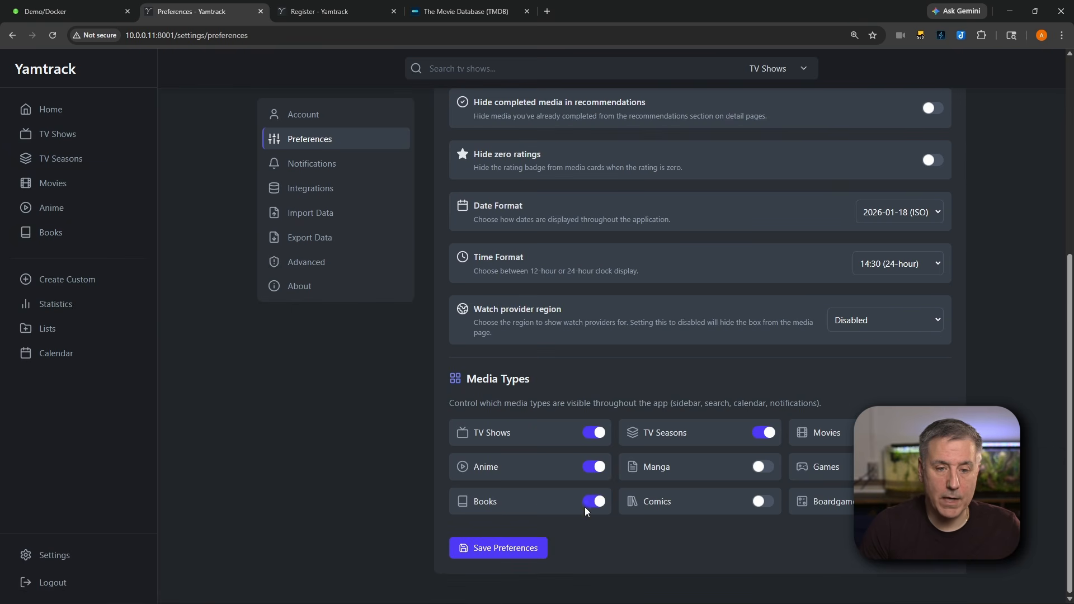
left_click(765, 468)
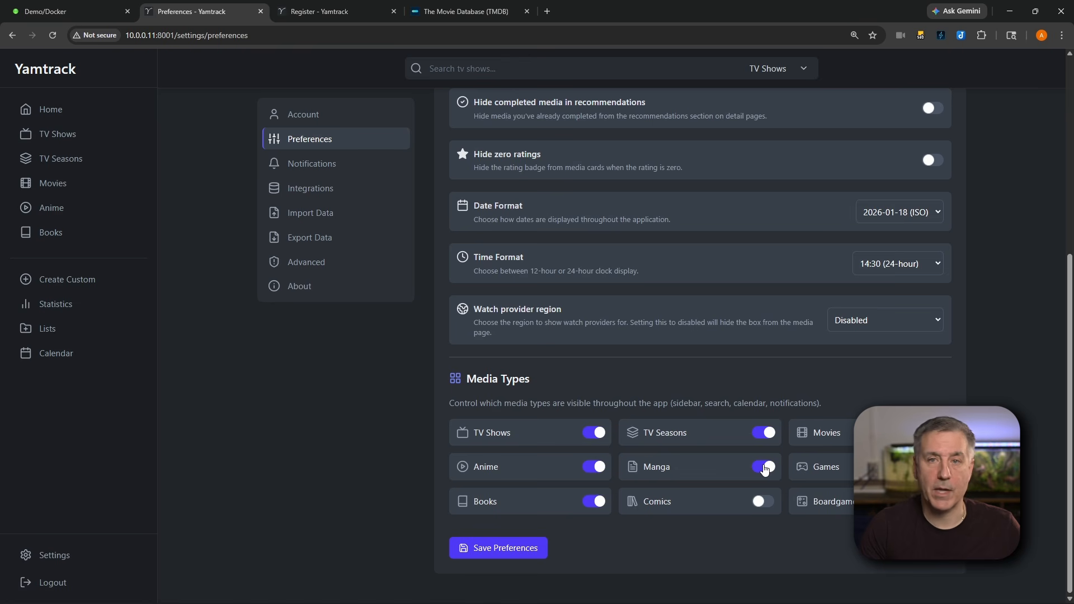
left_click(765, 468)
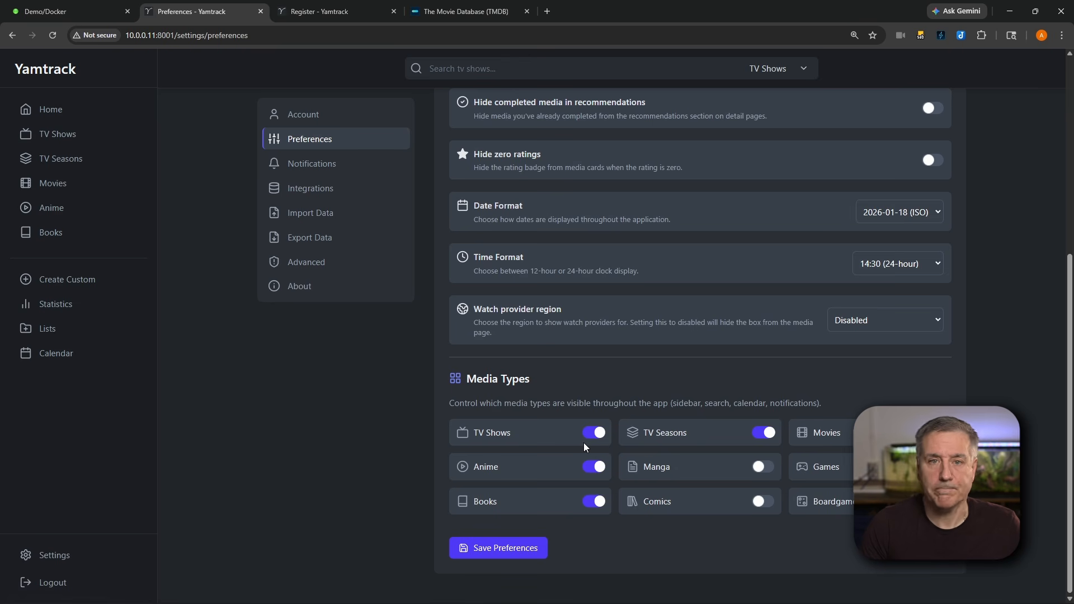
Review the Notifications settings and the setup instructions for the Jellyfin, Plex and Emby integrations.
left_click(321, 172)
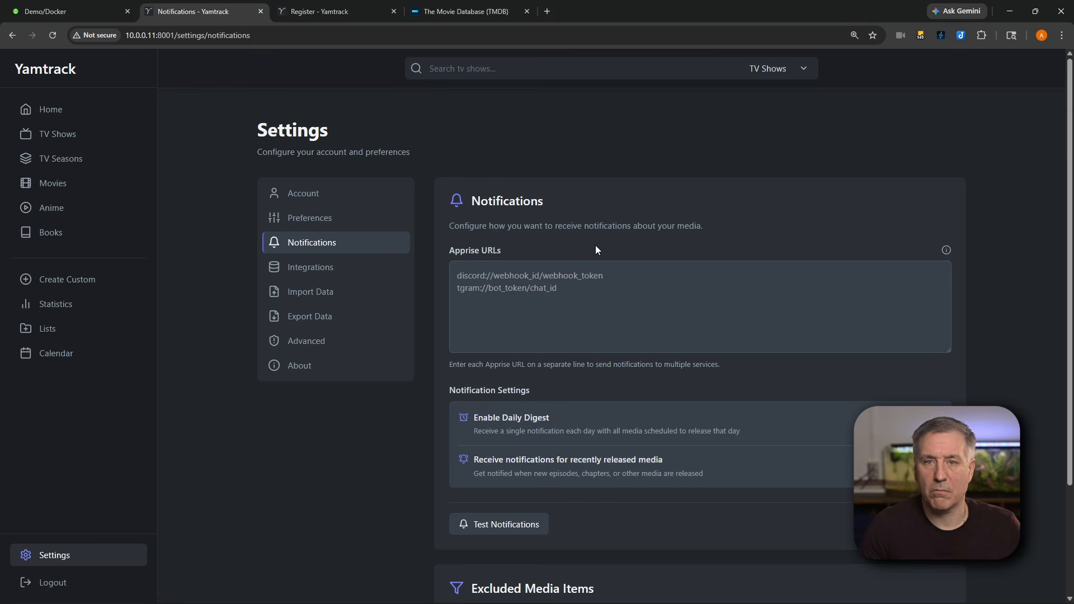
left_click(337, 267)
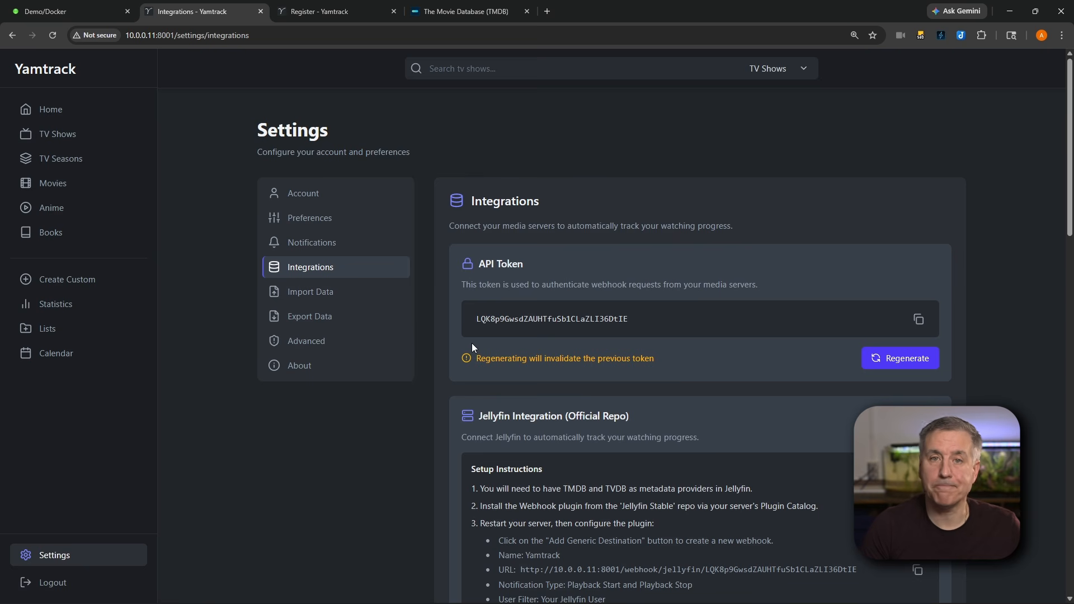
scroll(477, 277, "down", 5)
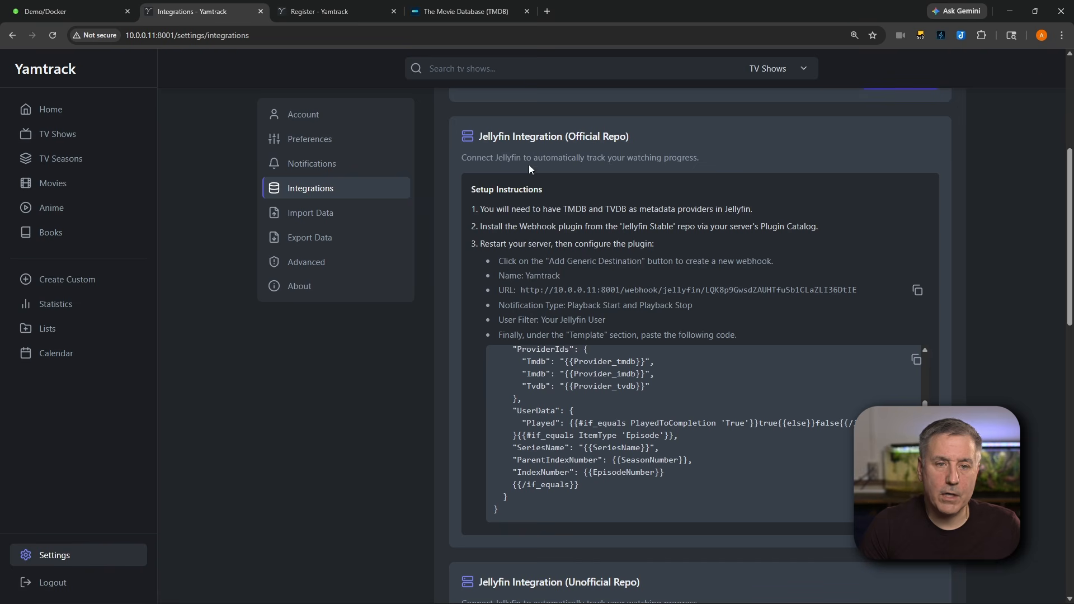
scroll(509, 193, "down", 7)
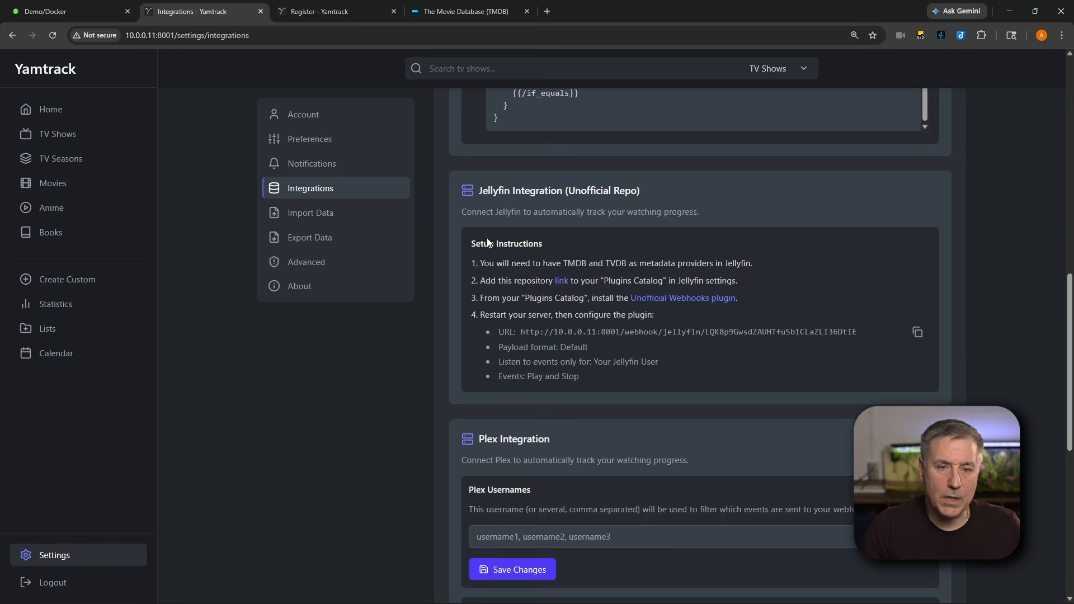
scroll(542, 200, "down", 8)
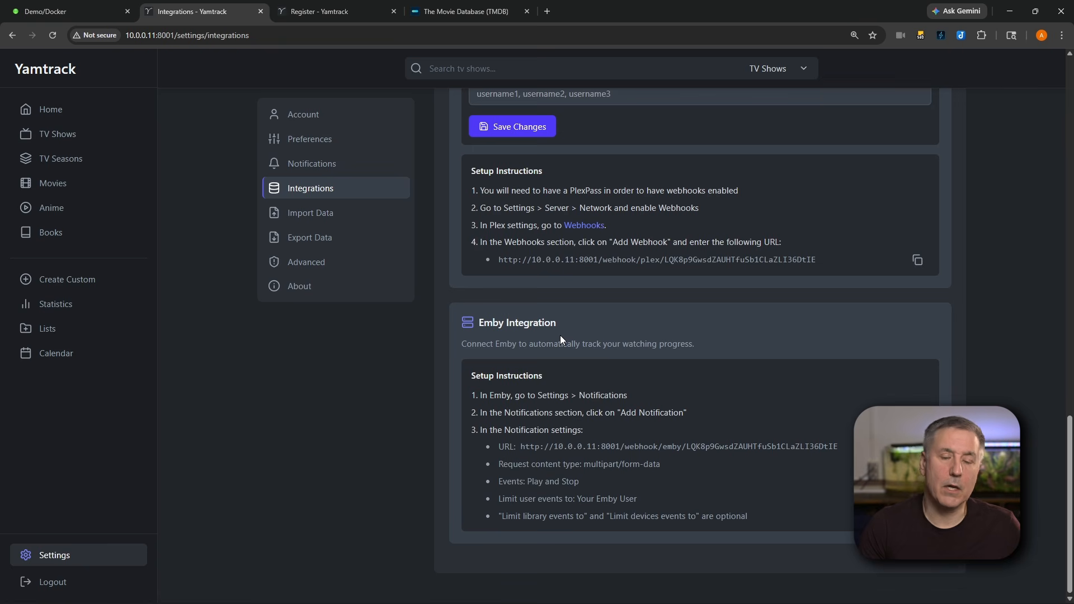
scroll(561, 336, "up", 1)
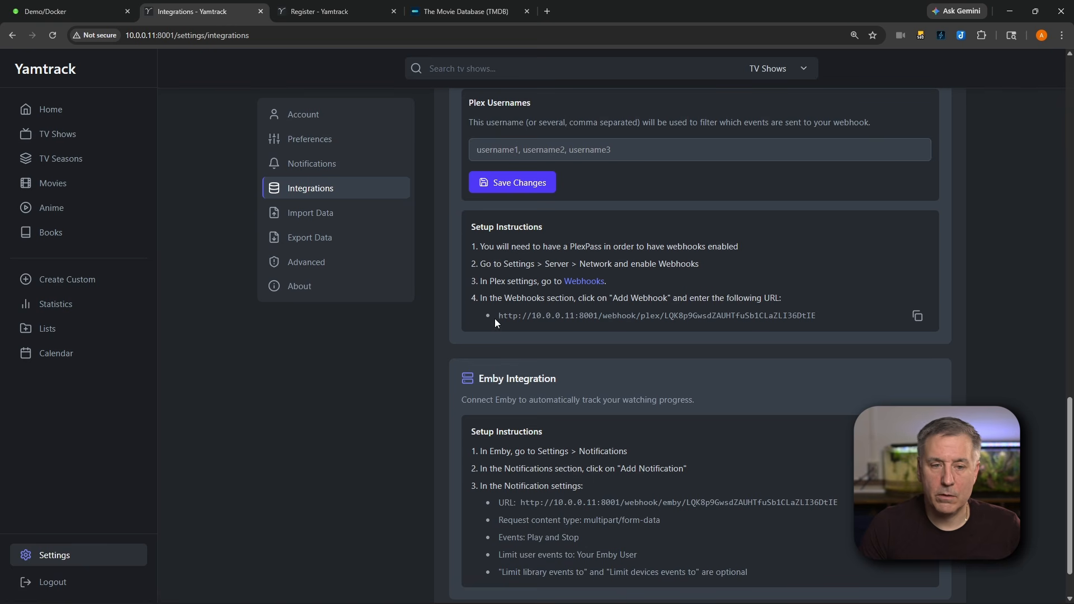
Copy the Plex webhook URL from the setup instructions and look back over the Plex and Jellyfin integration settings.
left_click(917, 317)
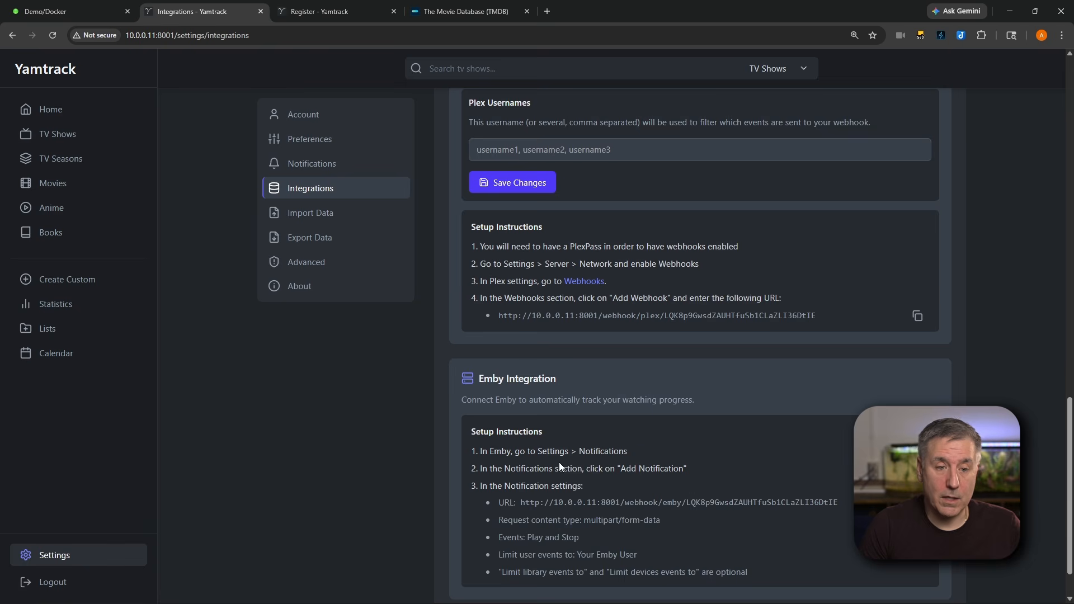
scroll(559, 462, "up", 7)
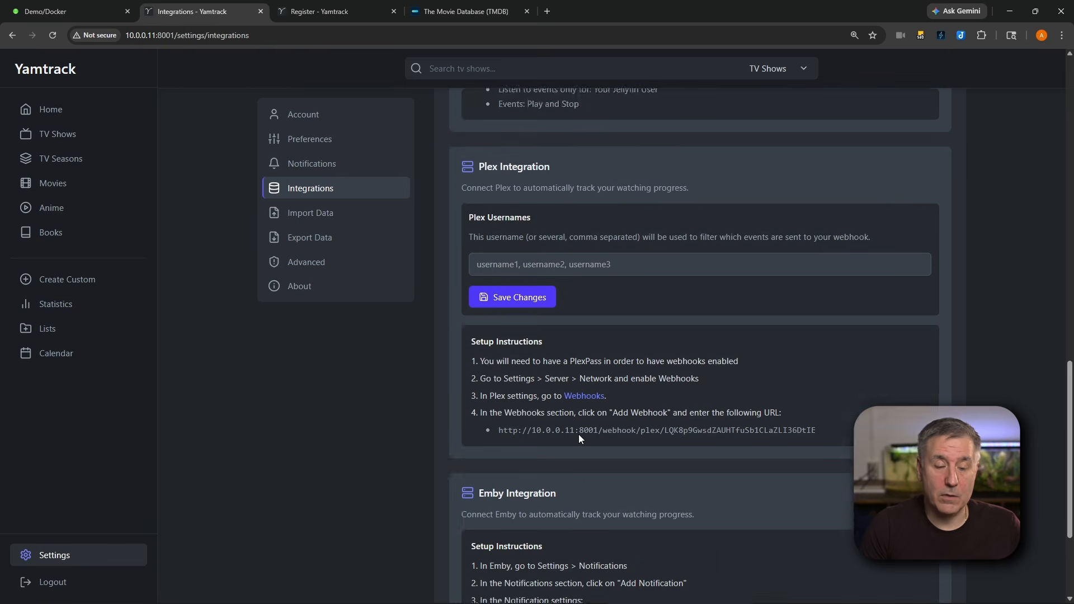
scroll(608, 254, "up", 3)
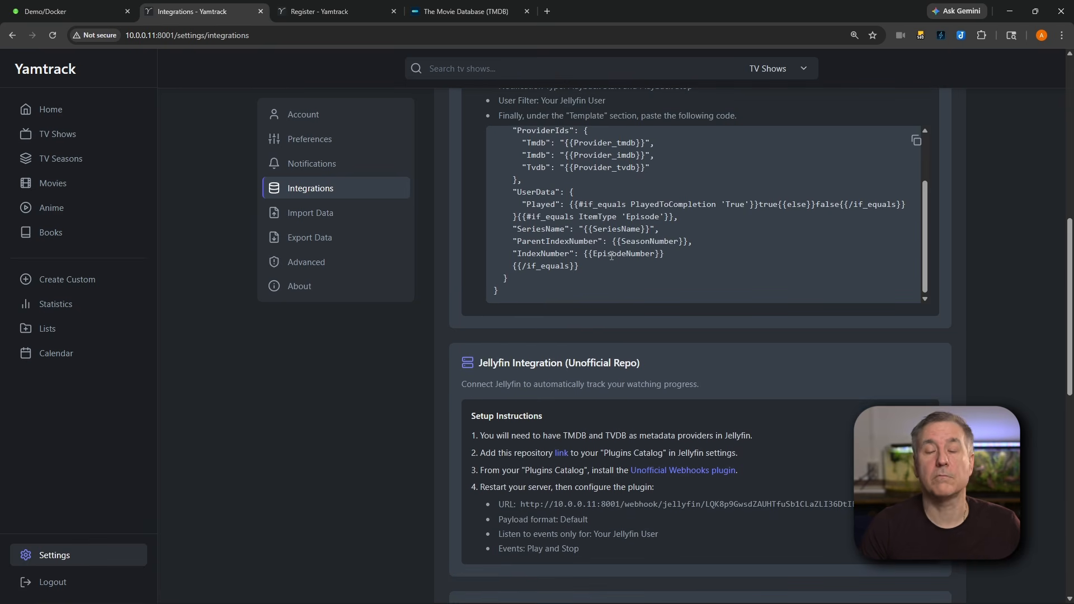
Review the import and export data settings, filling in the Trakt username and toggling its private profile option without importing.
left_click(324, 214)
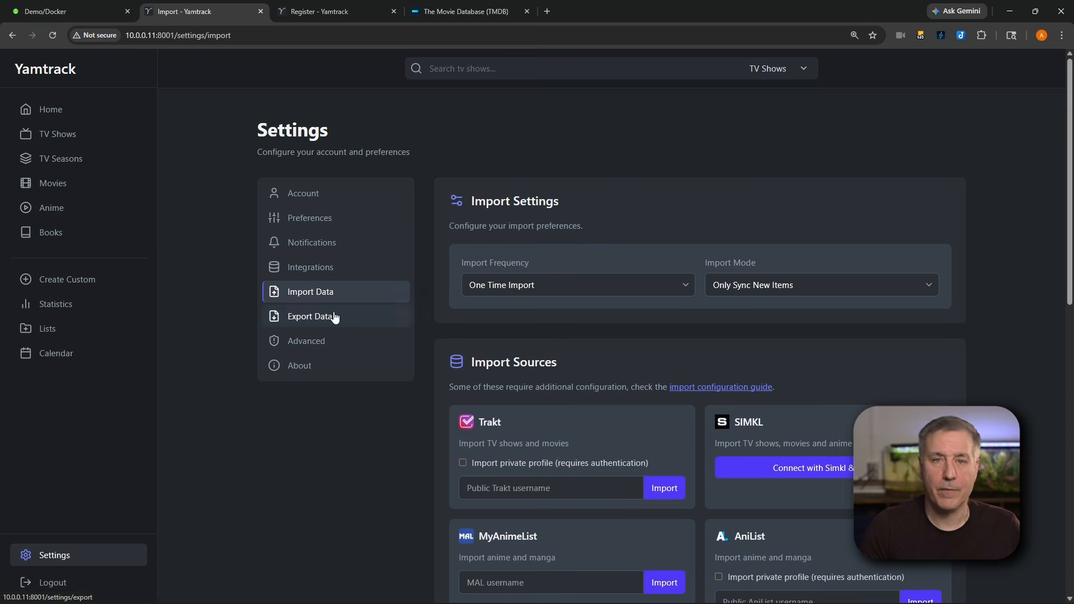
scroll(562, 322, "down", 2)
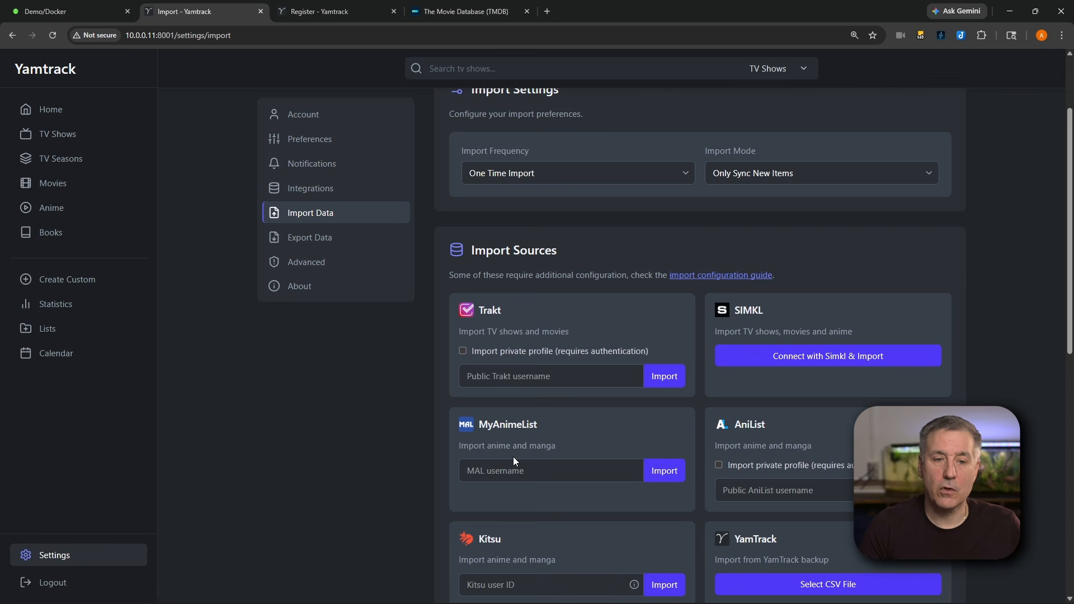
left_click(533, 377)
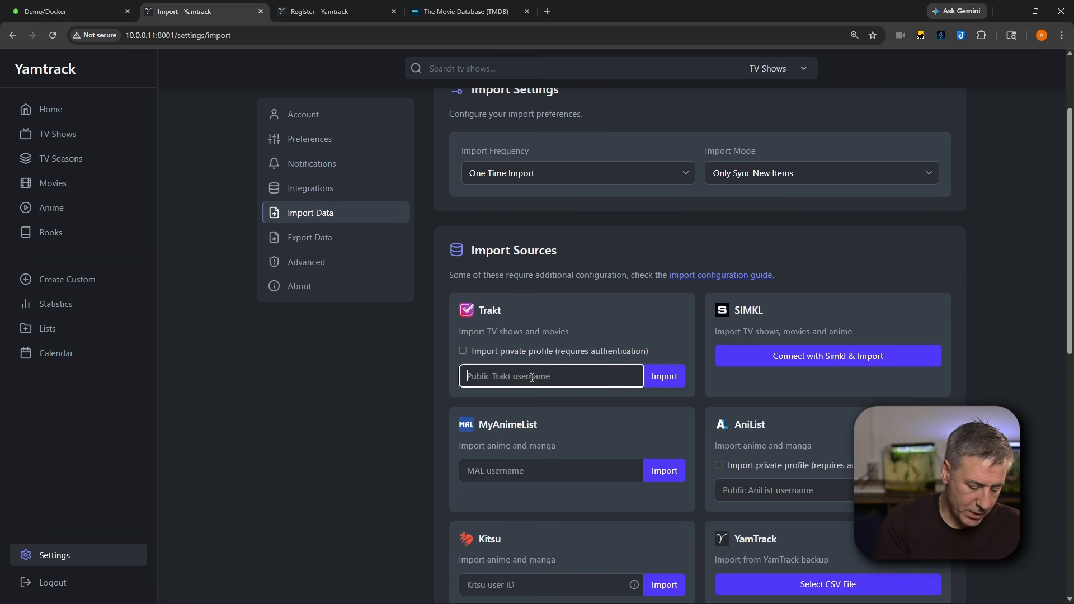
type("alientech42")
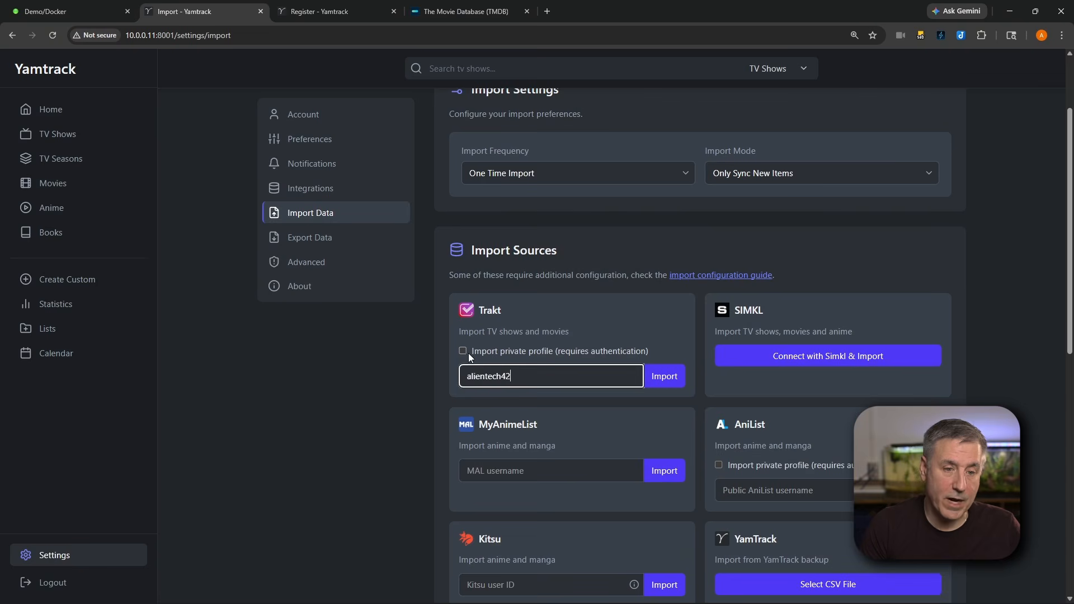
left_click(467, 351)
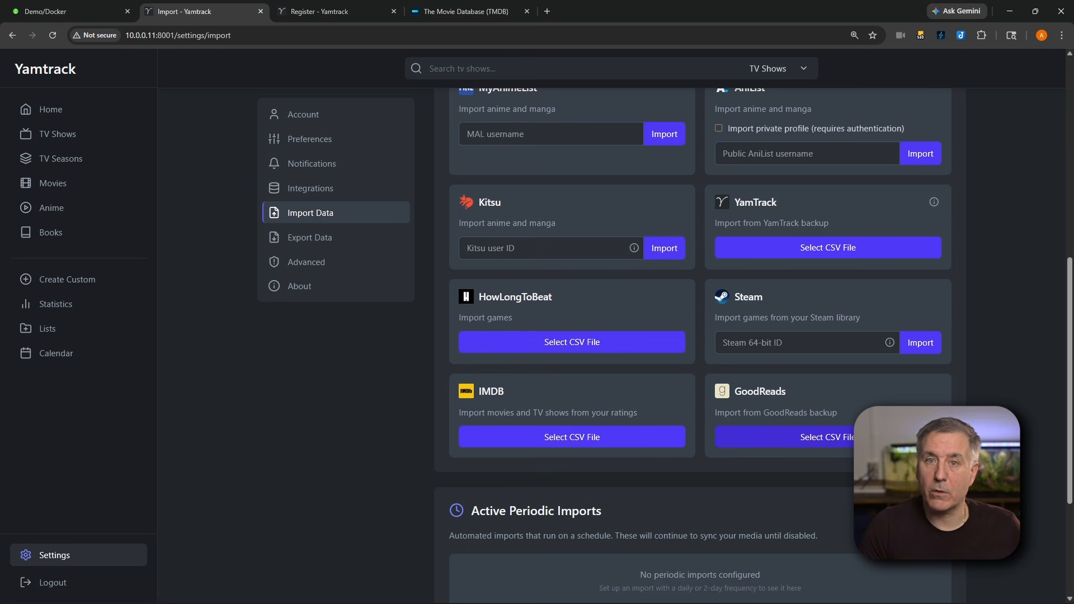
scroll(740, 305, "down", 3)
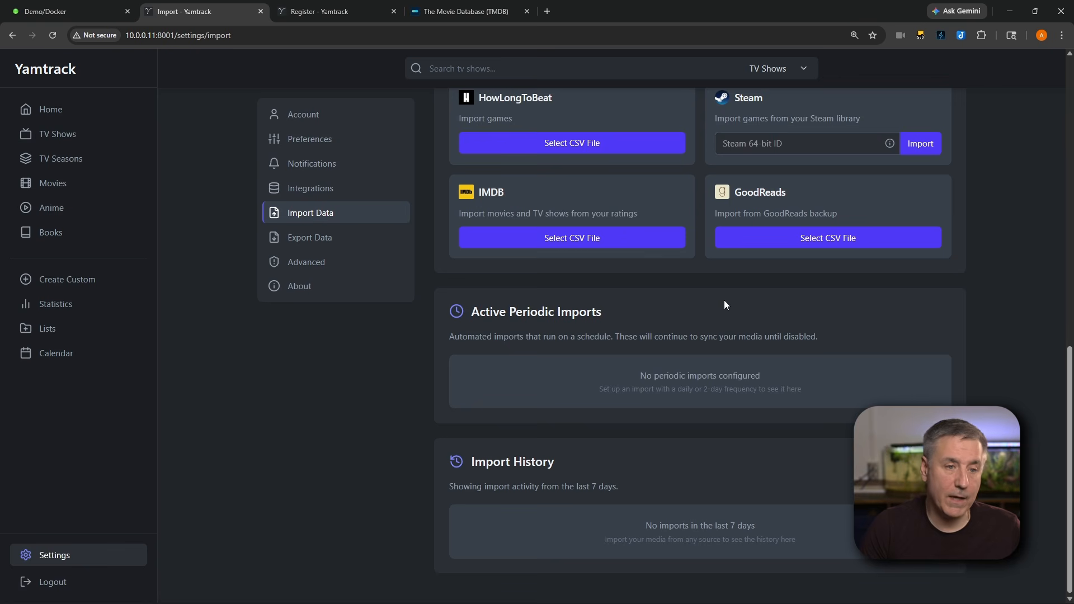
left_click(313, 241)
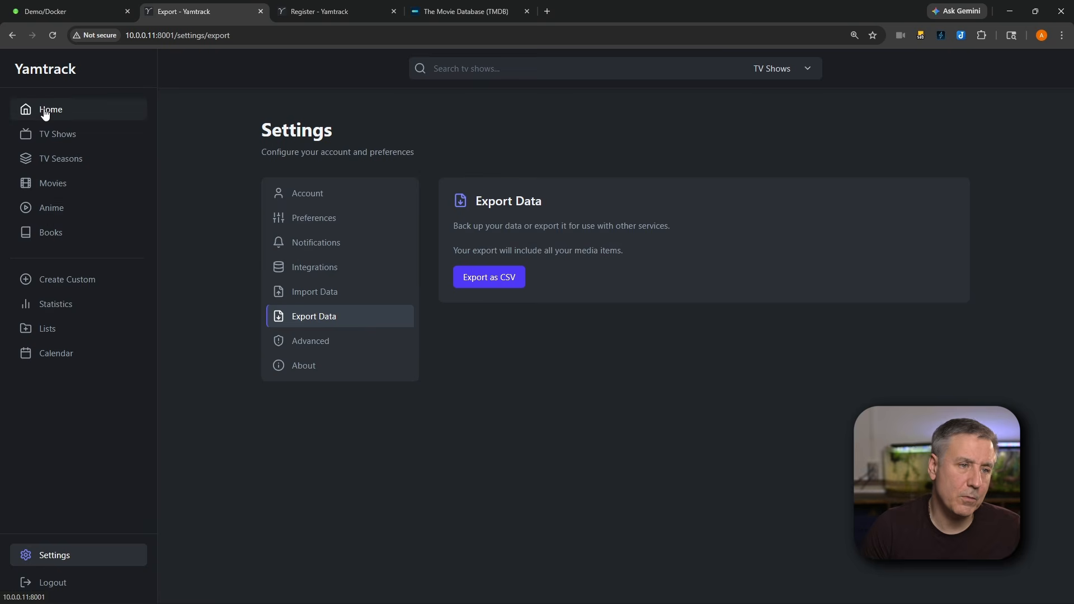
Return to the home page and search the TV shows for "family guy".
left_click(45, 111)
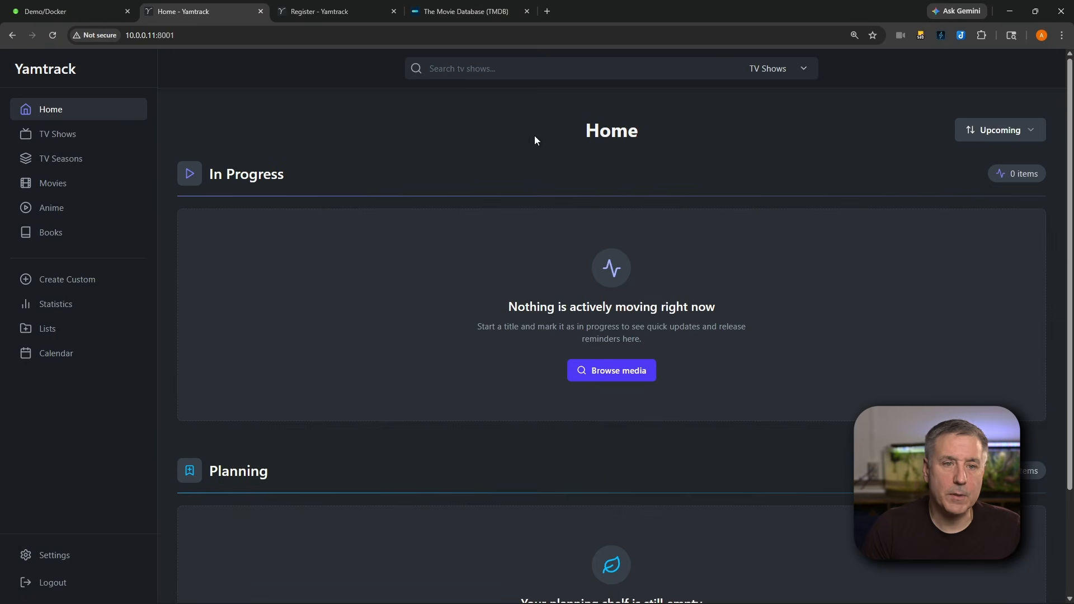
left_click(547, 67)
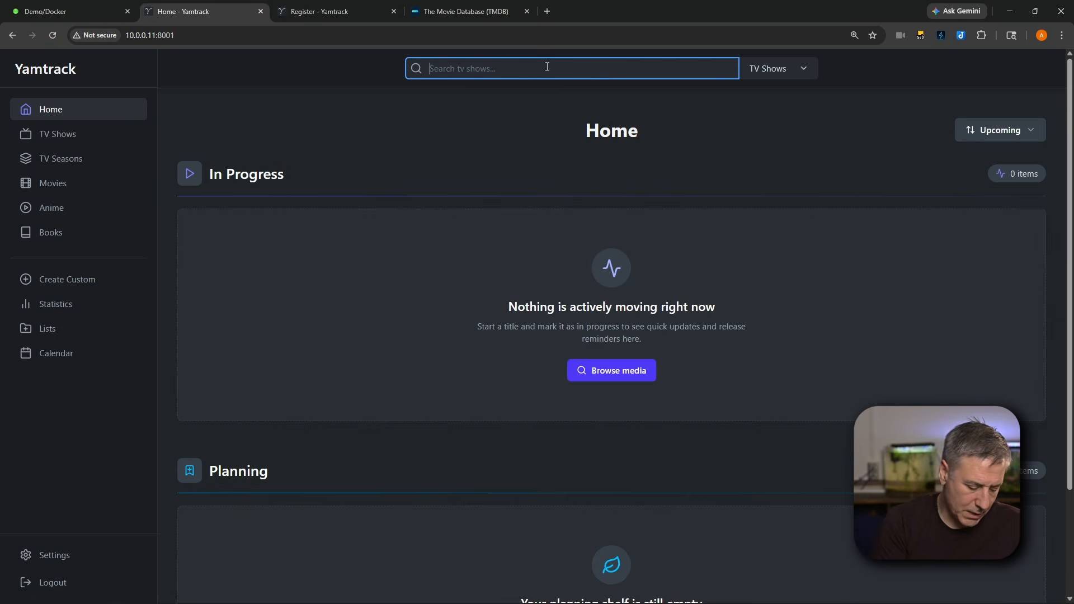
type("fami")
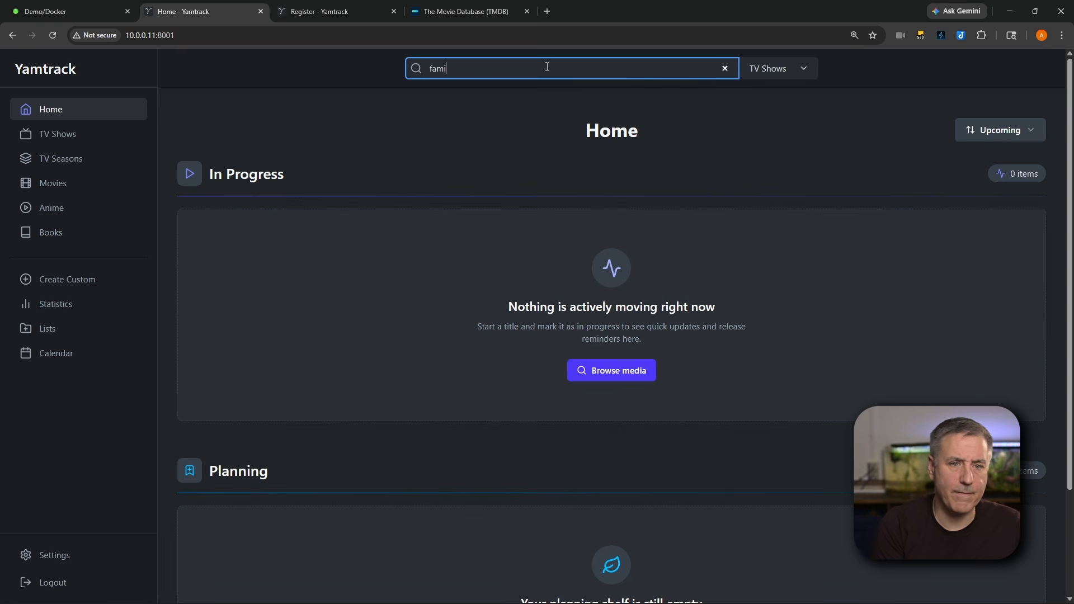
type("ly guy")
key("Return")
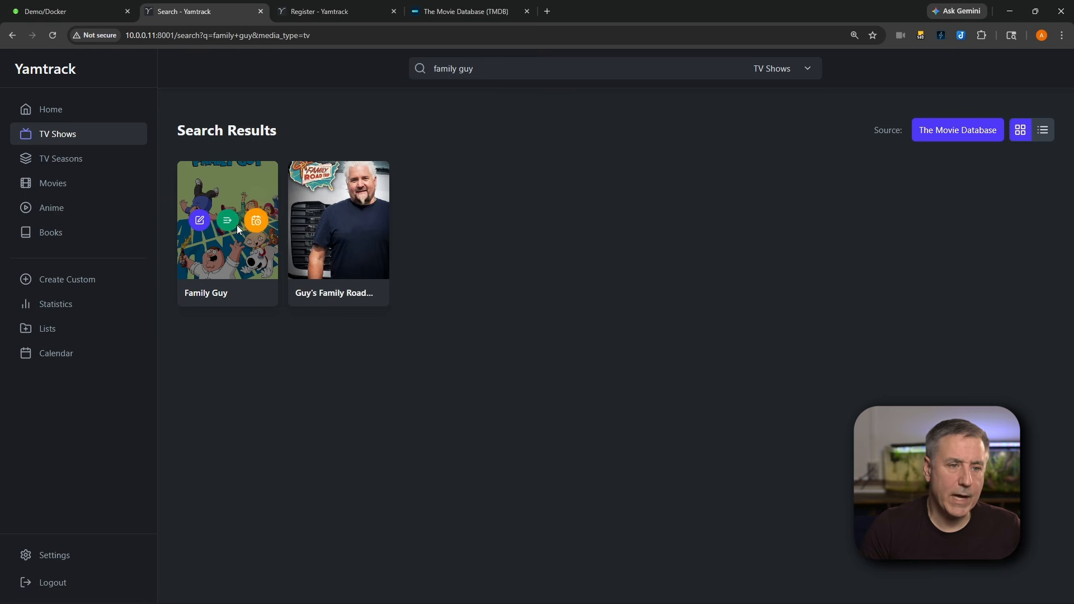
Add Family Guy to the tracked TV shows with a score of 9.5 and the status Completed.
left_click(199, 221)
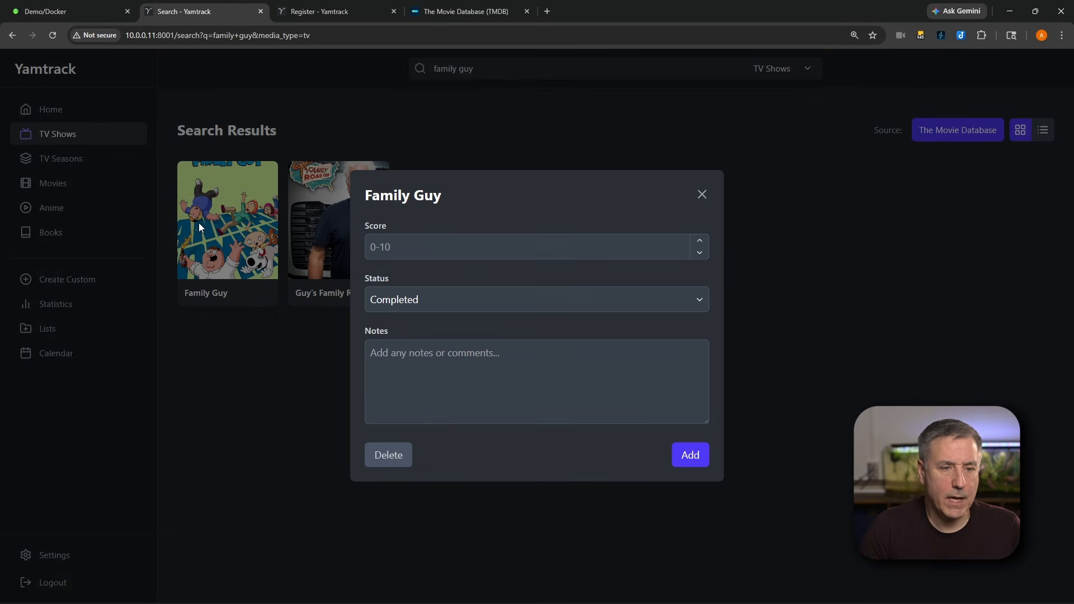
left_click(441, 246)
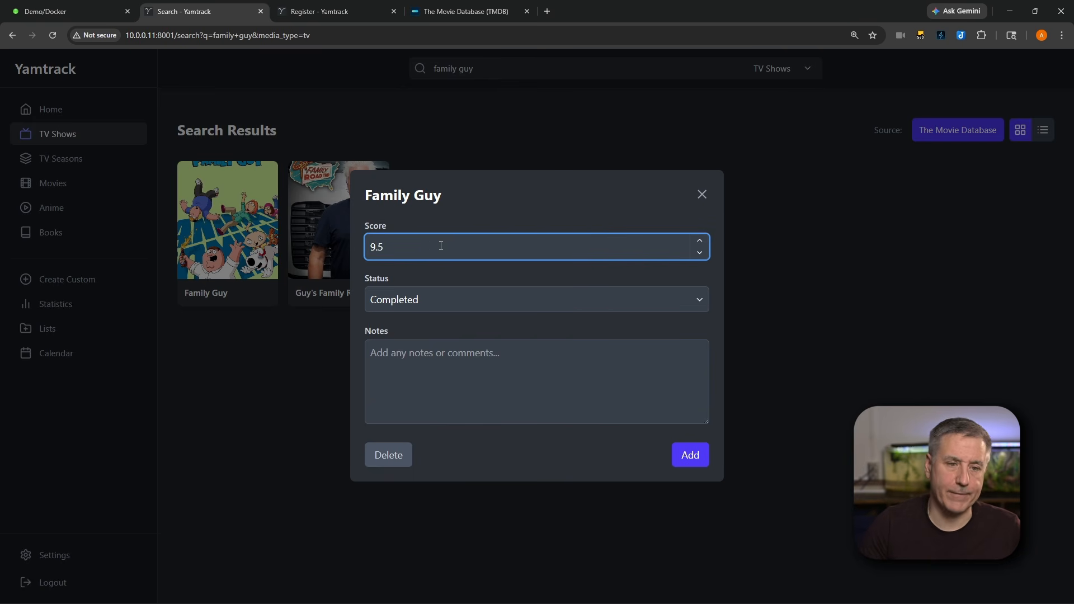
left_click(474, 300)
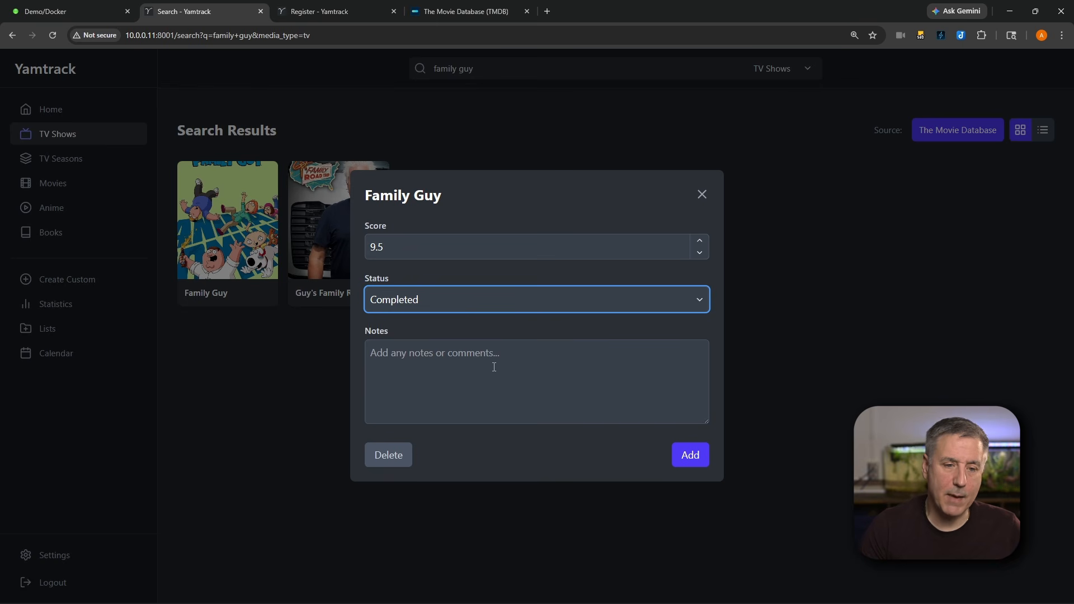
left_click(693, 459)
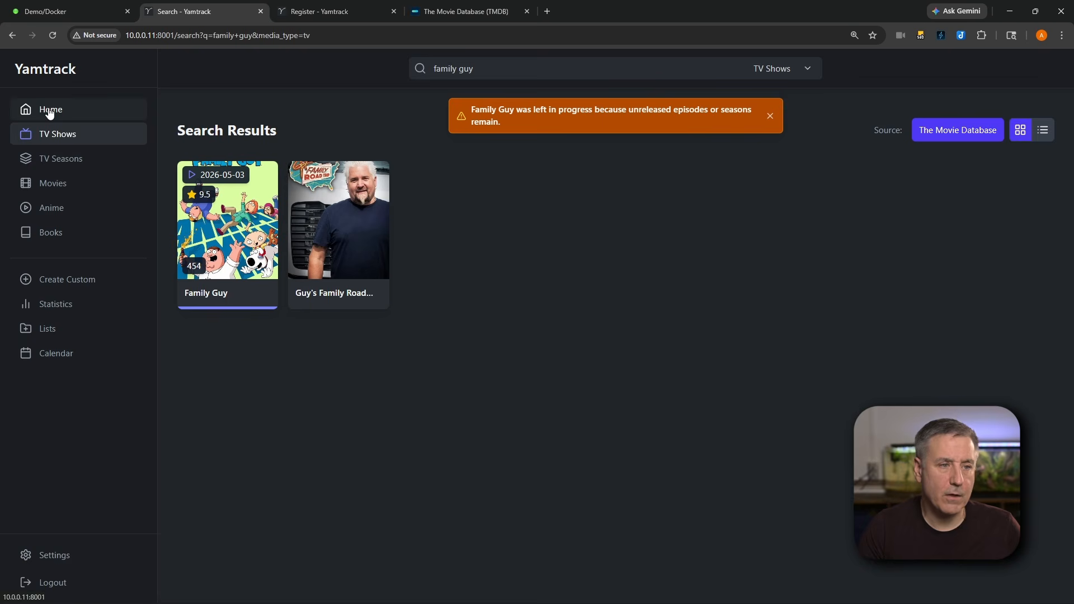
Check Family Guy on the home page and look through its tracked seasons and the Season 24 episode list.
left_click(50, 110)
mouse_move(266, 329)
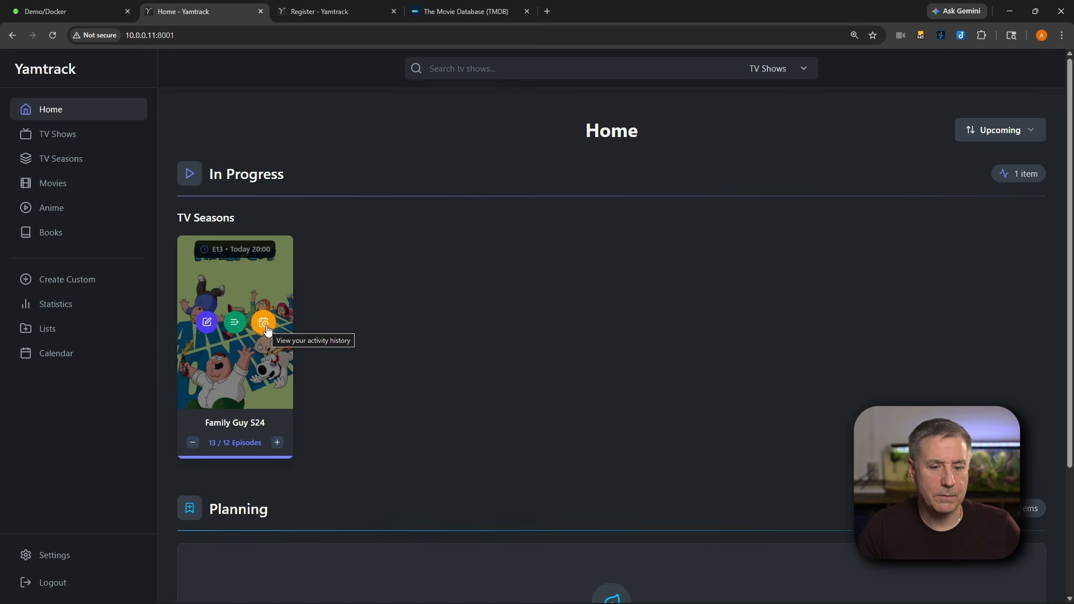
left_click(55, 162)
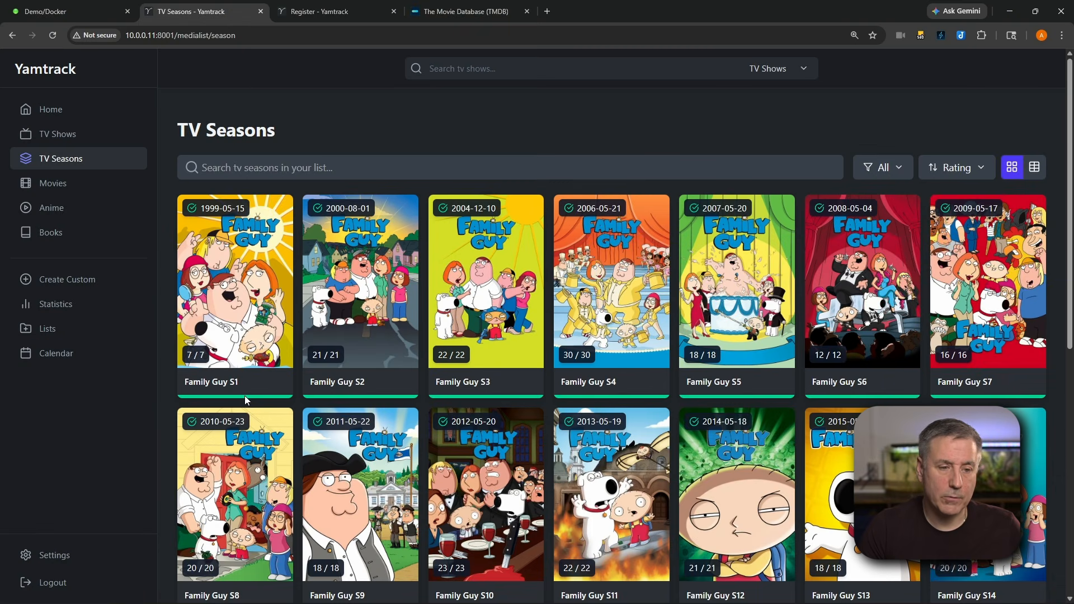
scroll(509, 563, "down", 8)
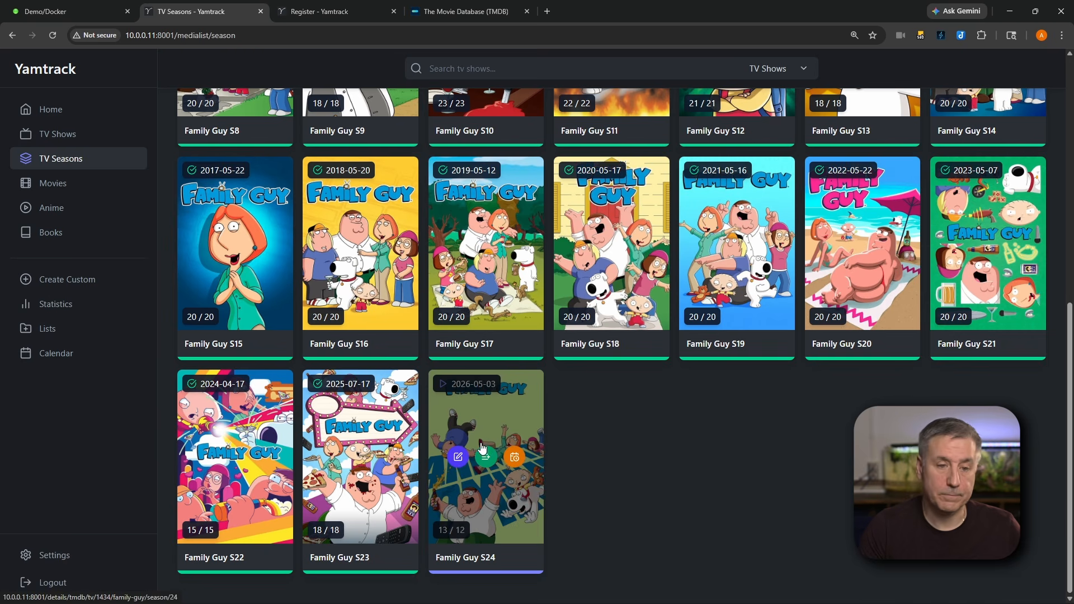
left_click(478, 514)
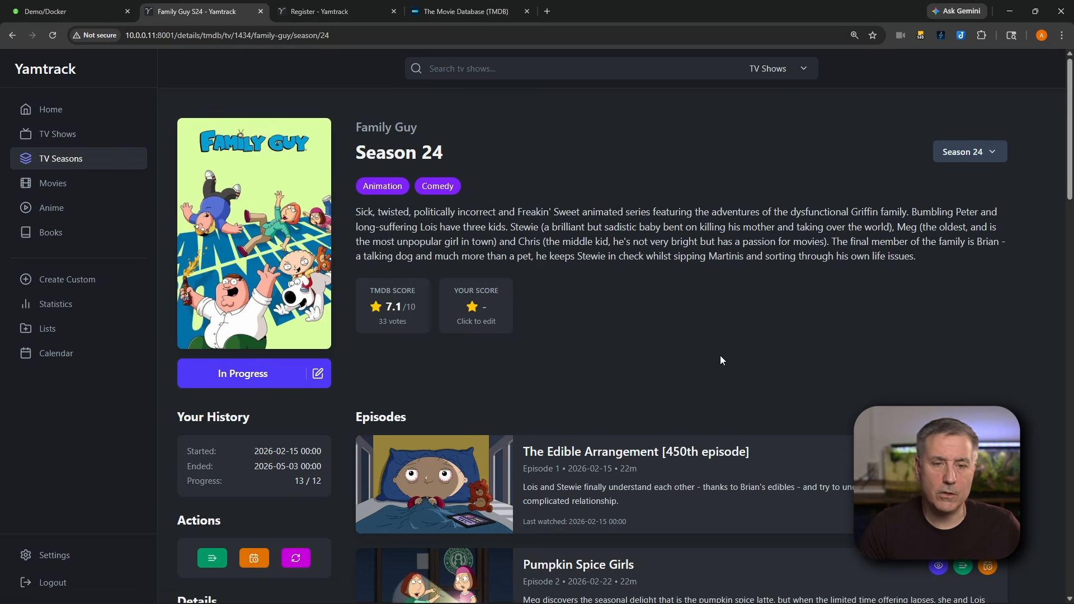
scroll(719, 353, "down", 4)
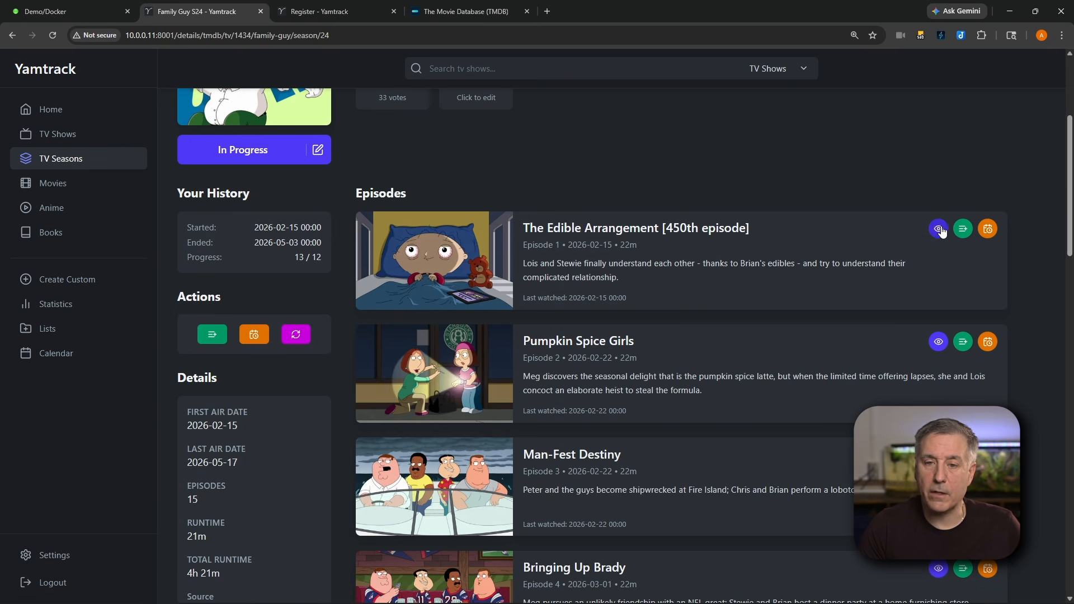
scroll(919, 375, "down", 20)
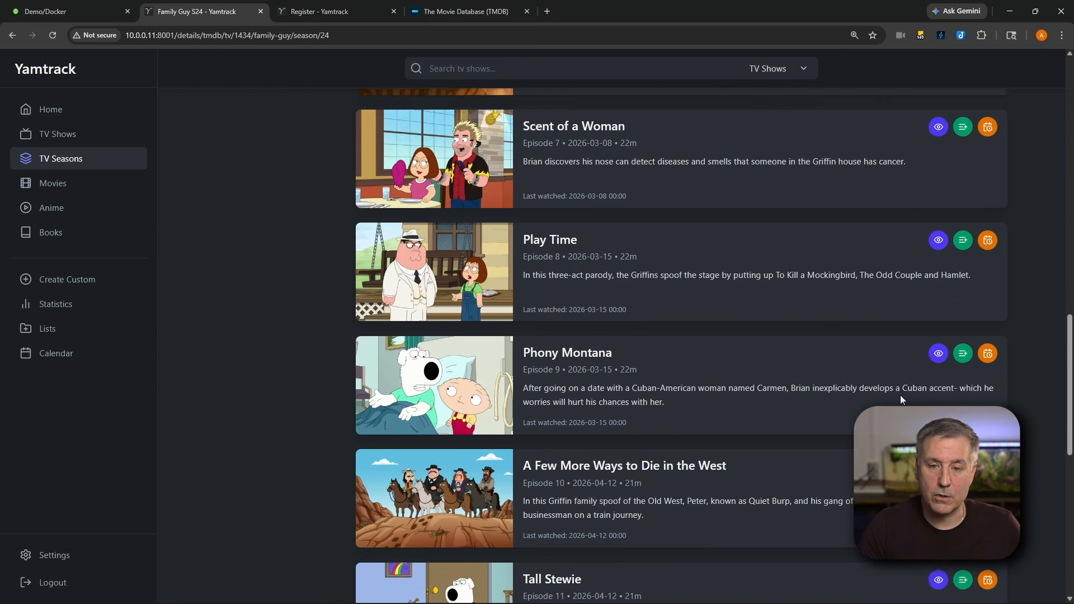
Open the Movies list and search the movies for "The Shawshank Redemption".
left_click(57, 191)
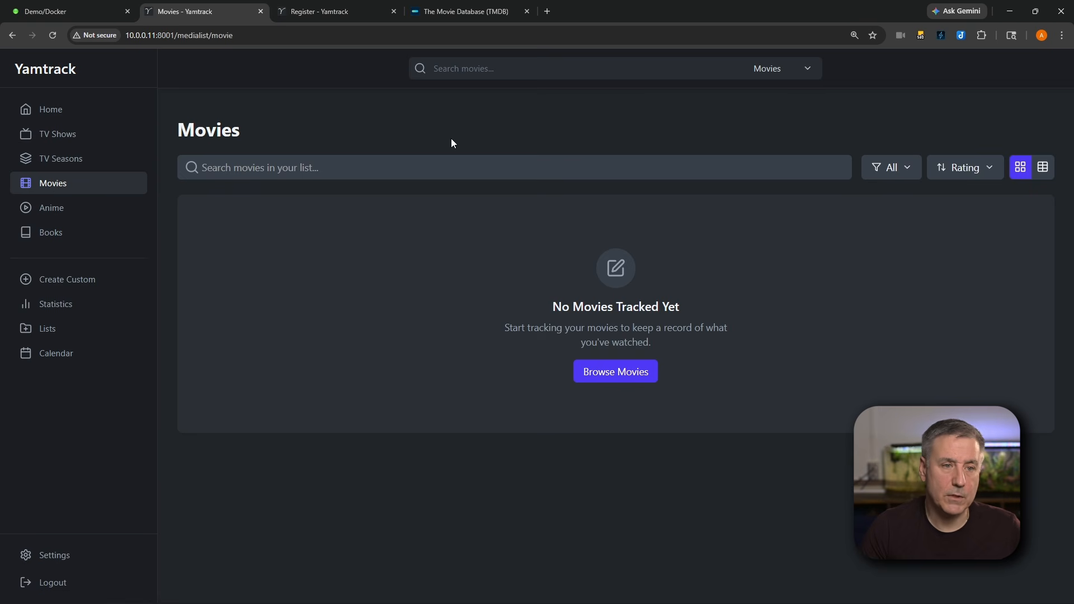
left_click(480, 64)
type("The Shawshank Redemption")
key("Return")
mouse_move(200, 239)
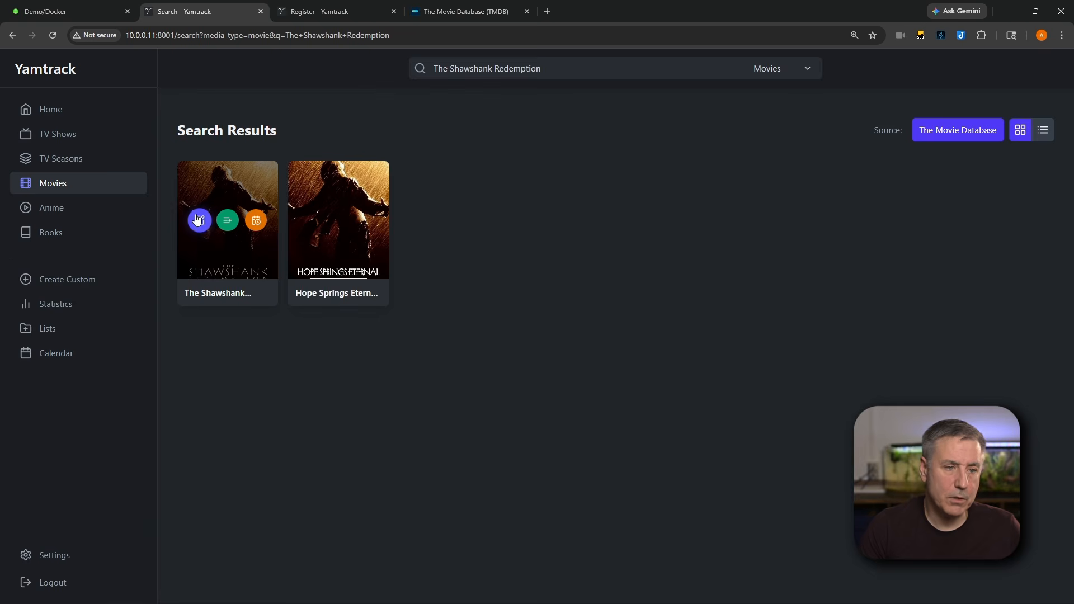
Add The Shawshank Redemption to the tracked movies with the status Planning.
left_click(199, 219)
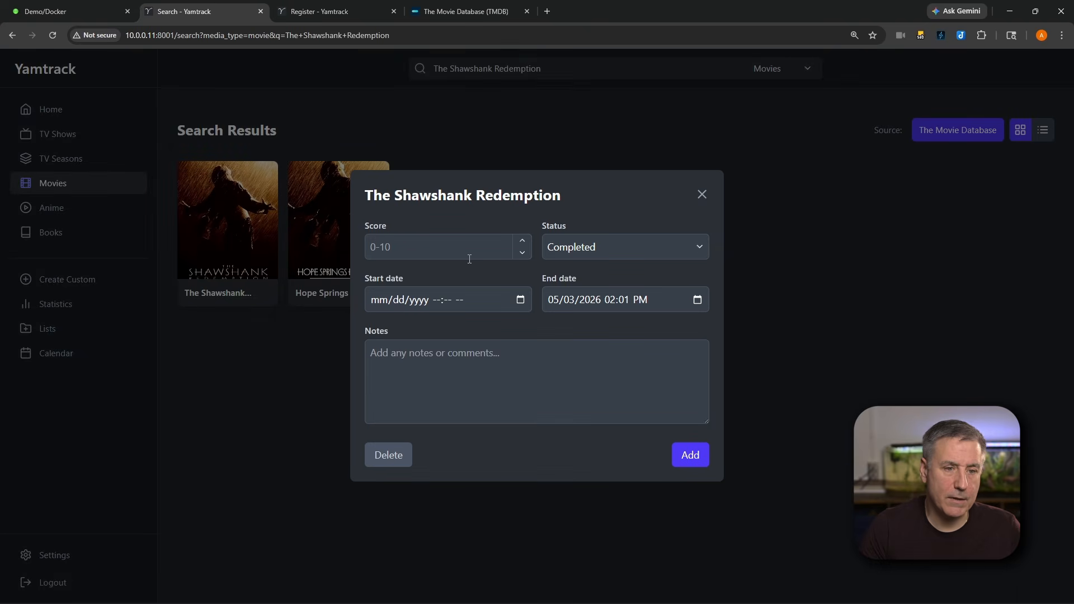
left_click(607, 236)
left_click(581, 306)
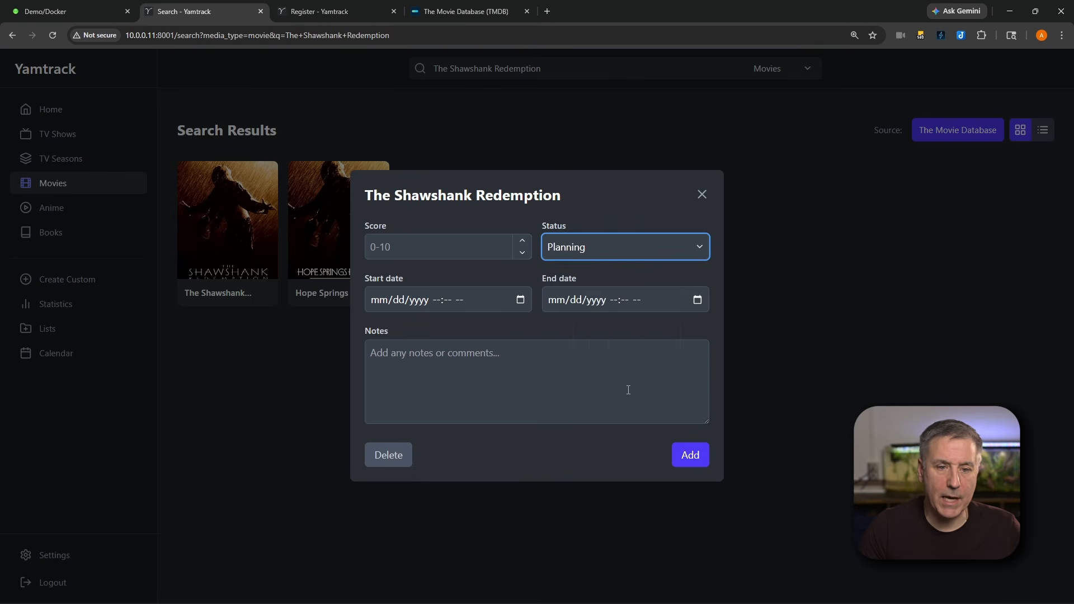
left_click(691, 454)
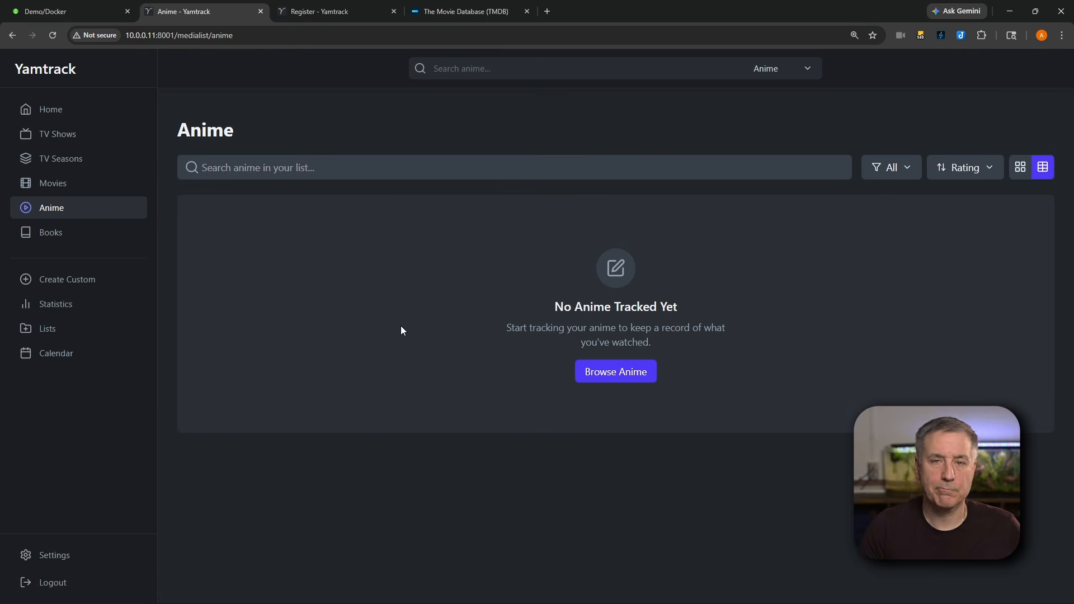
Look at the Books list and the form for creating a custom media entry.
left_click(35, 234)
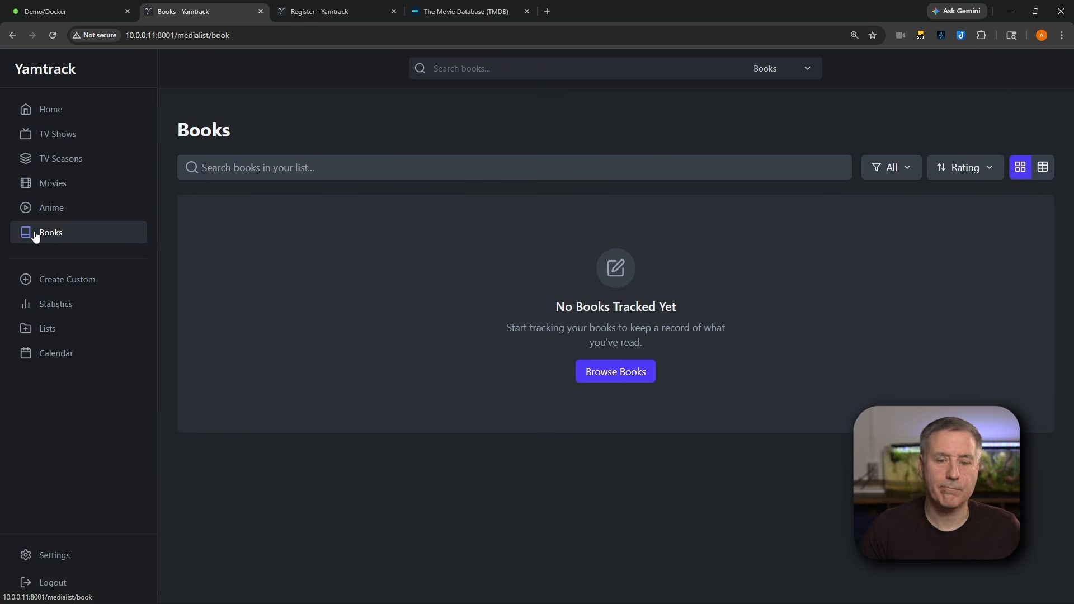
left_click(38, 281)
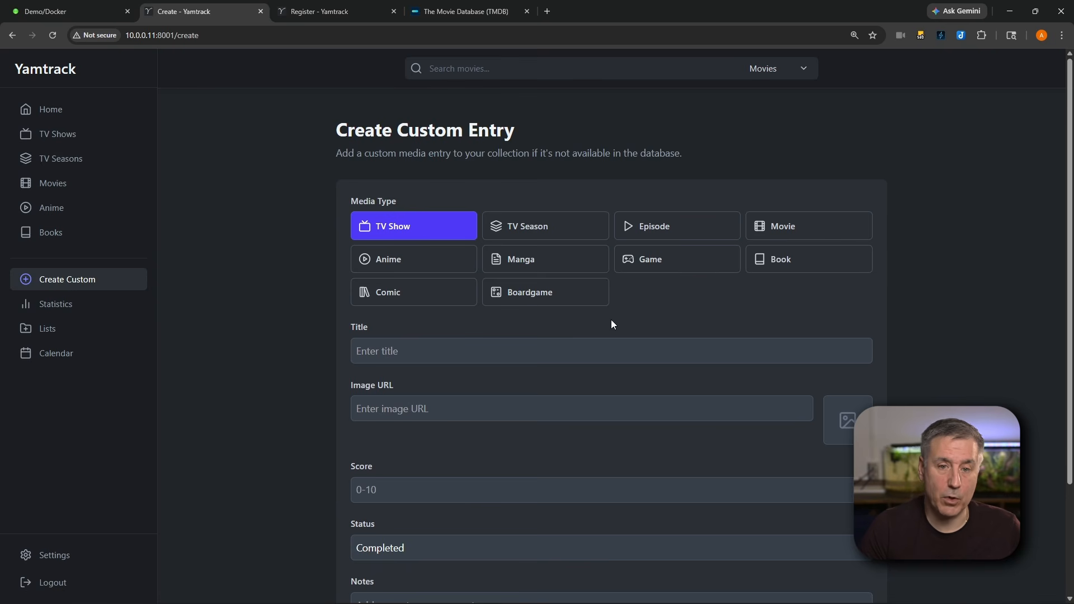
Review the Statistics page, including the distribution charts, top rated media and media timeline.
left_click(53, 304)
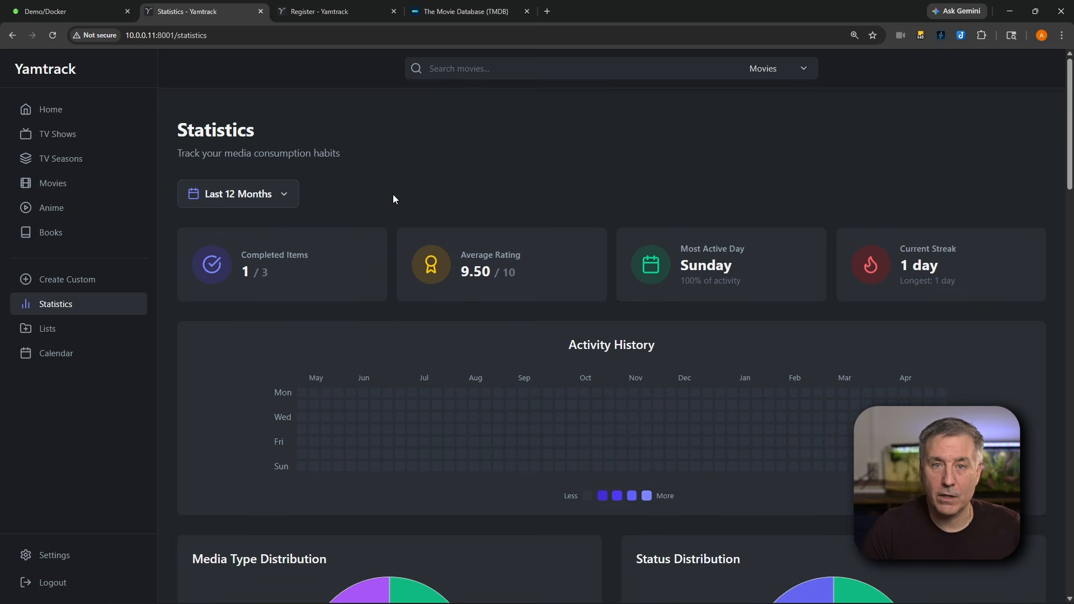
scroll(630, 421, "down", 5)
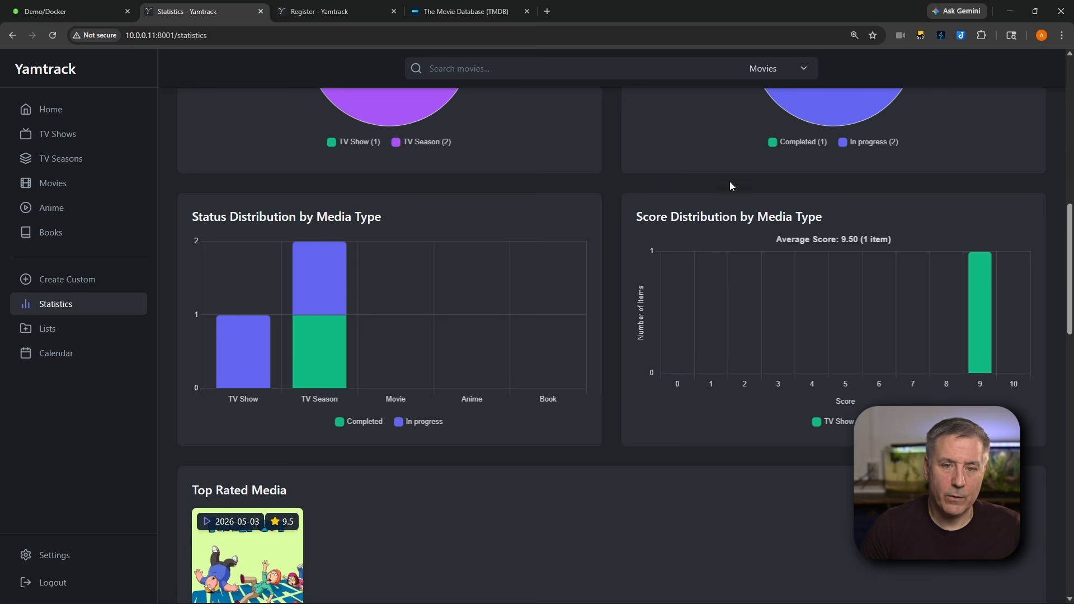
scroll(683, 206, "up", 3)
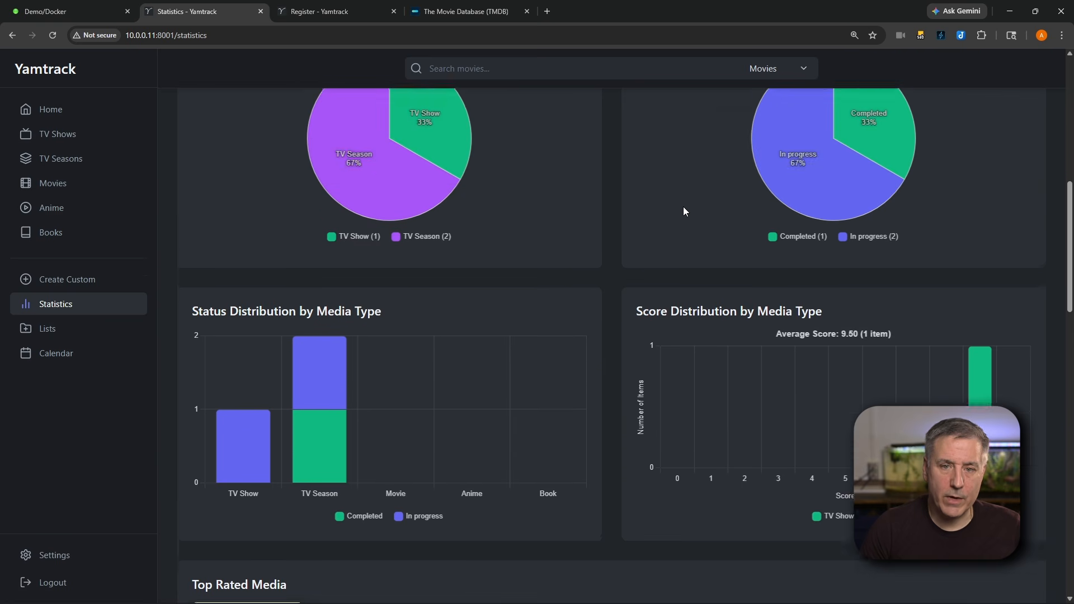
scroll(713, 270, "down", 6)
scroll(693, 277, "down", 3)
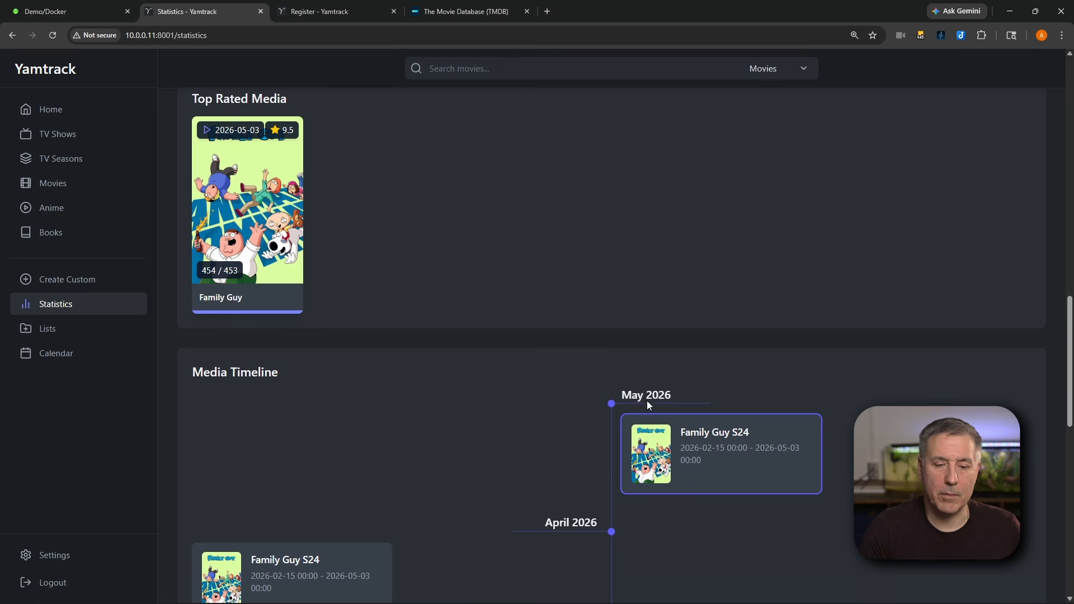
Create a new media list named "Favorites" without a description or collaborators.
scroll(618, 364, "down", 10)
scroll(617, 364, "down", 3)
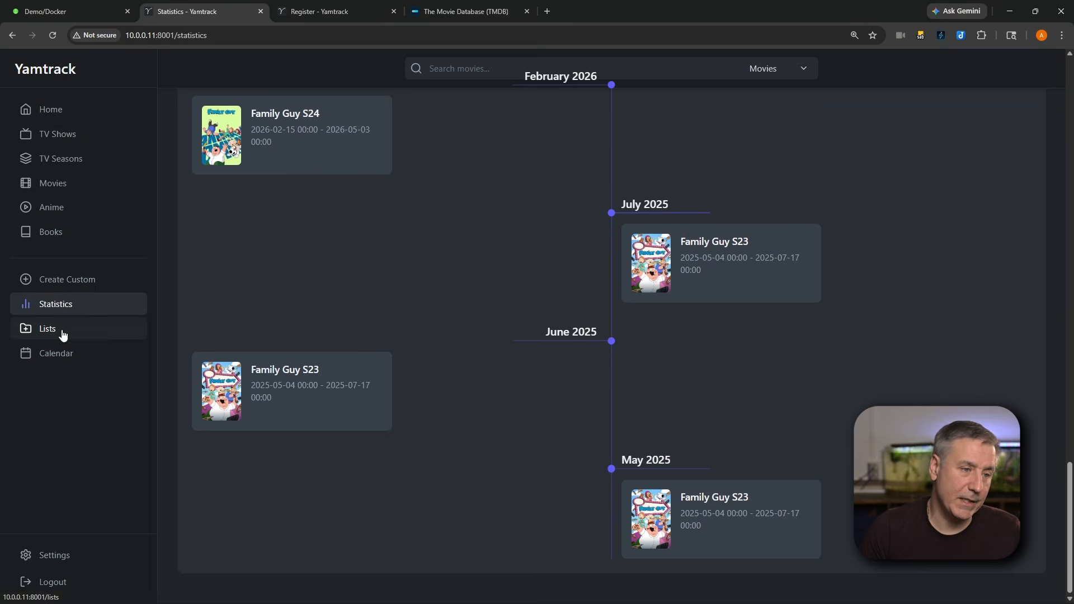
left_click(62, 332)
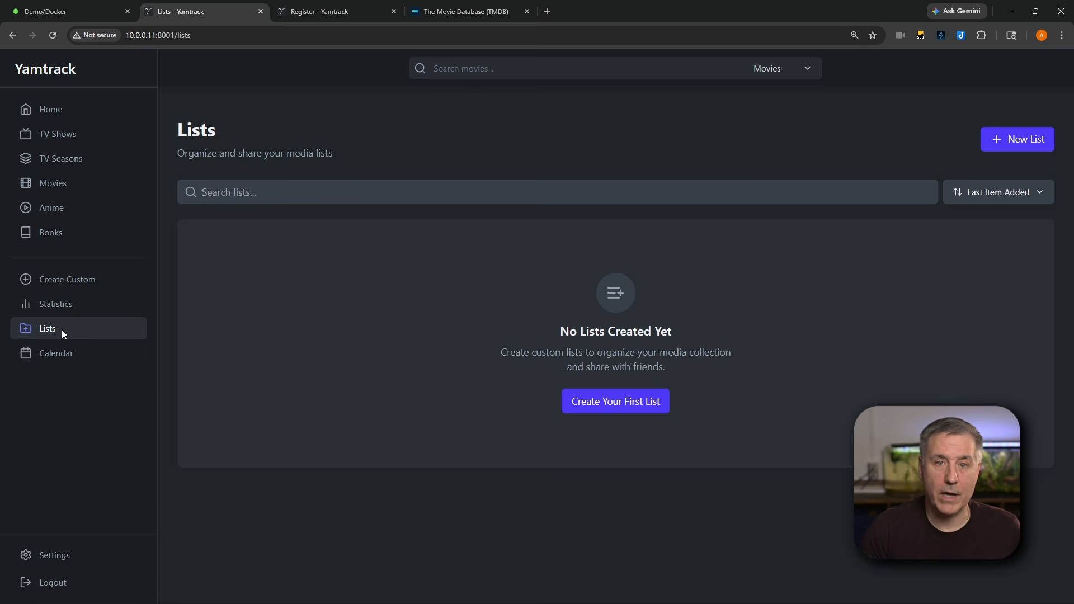
left_click(635, 407)
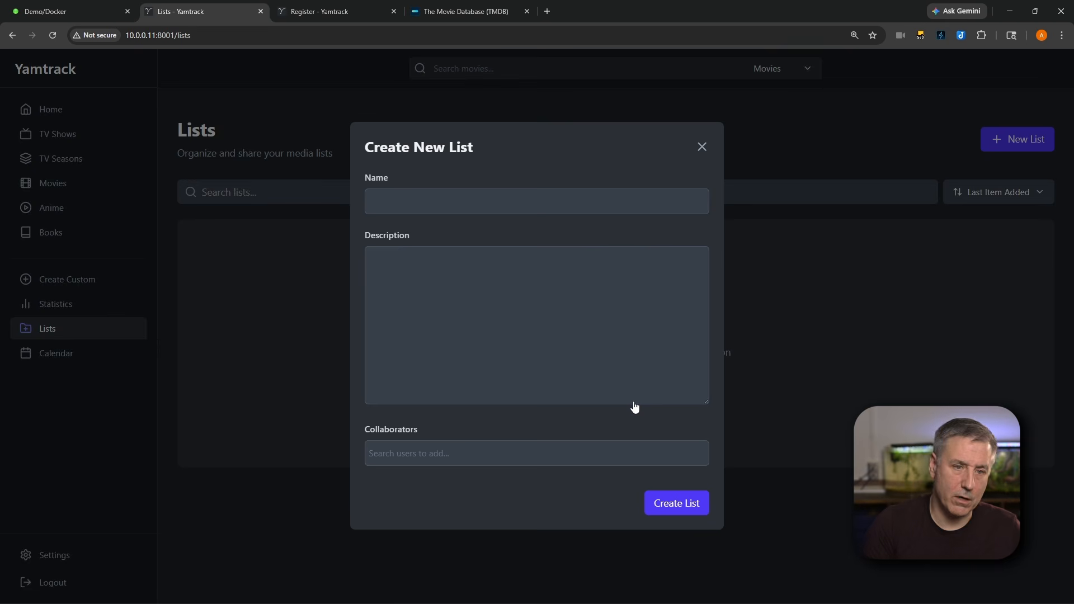
left_click(462, 205)
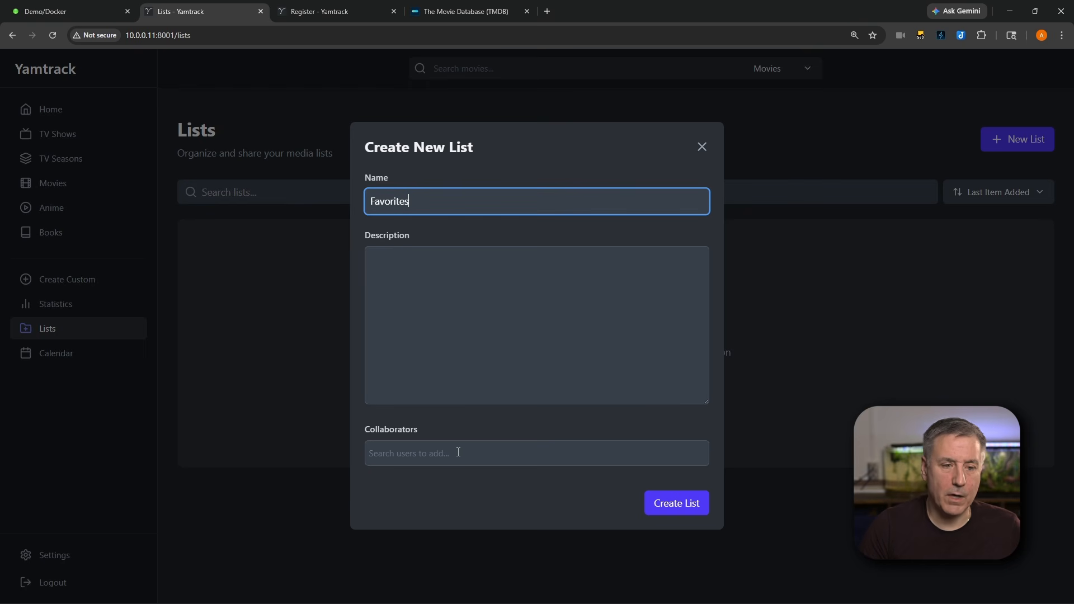
left_click(689, 505)
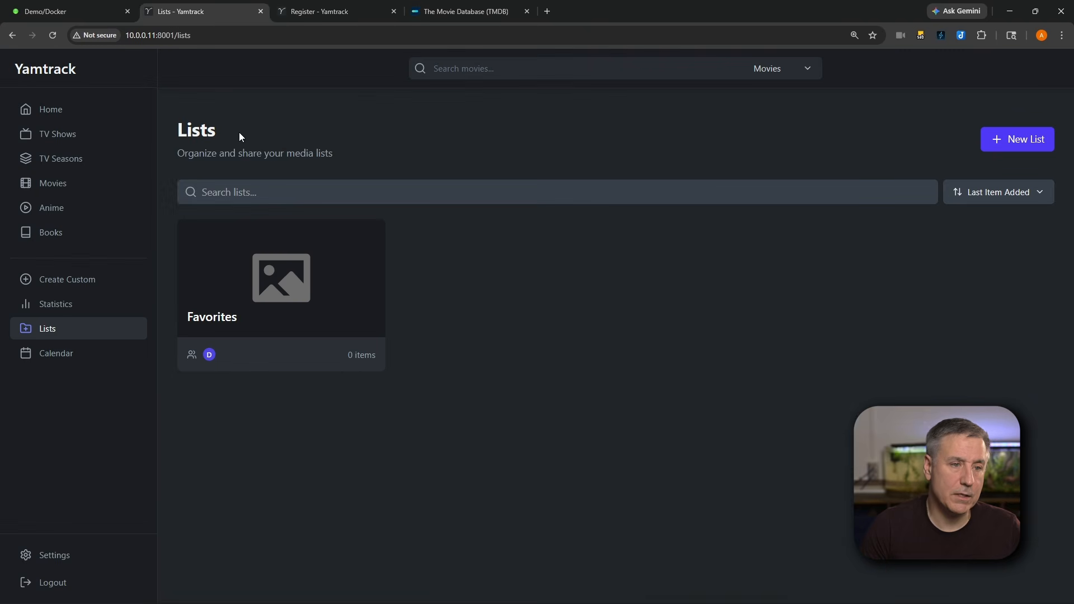
Add the TV show Family Guy to the Favorites list and close the list selection.
left_click(56, 134)
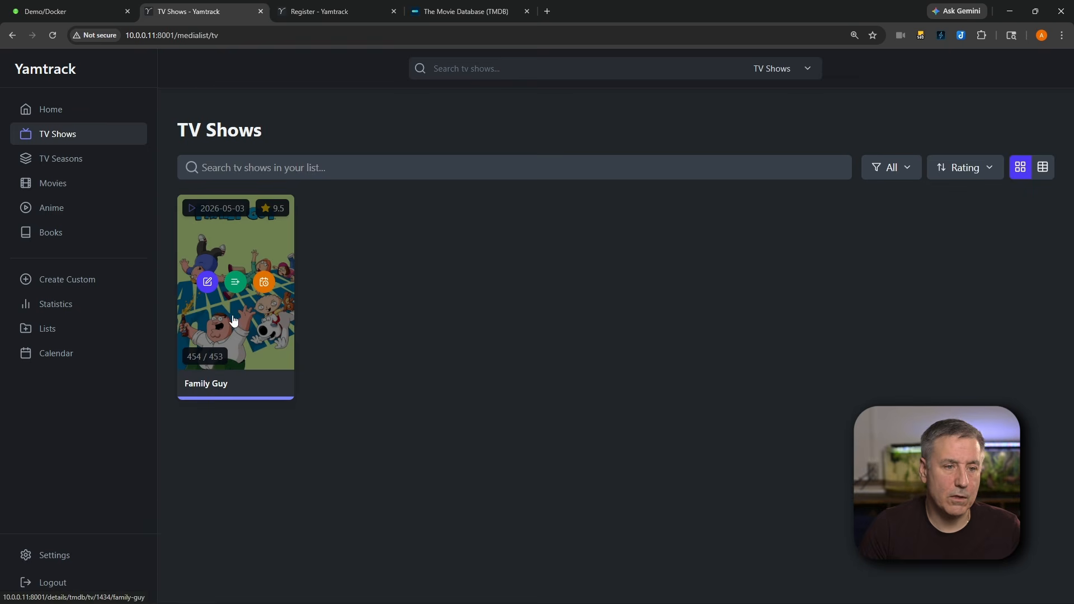
left_click(235, 282)
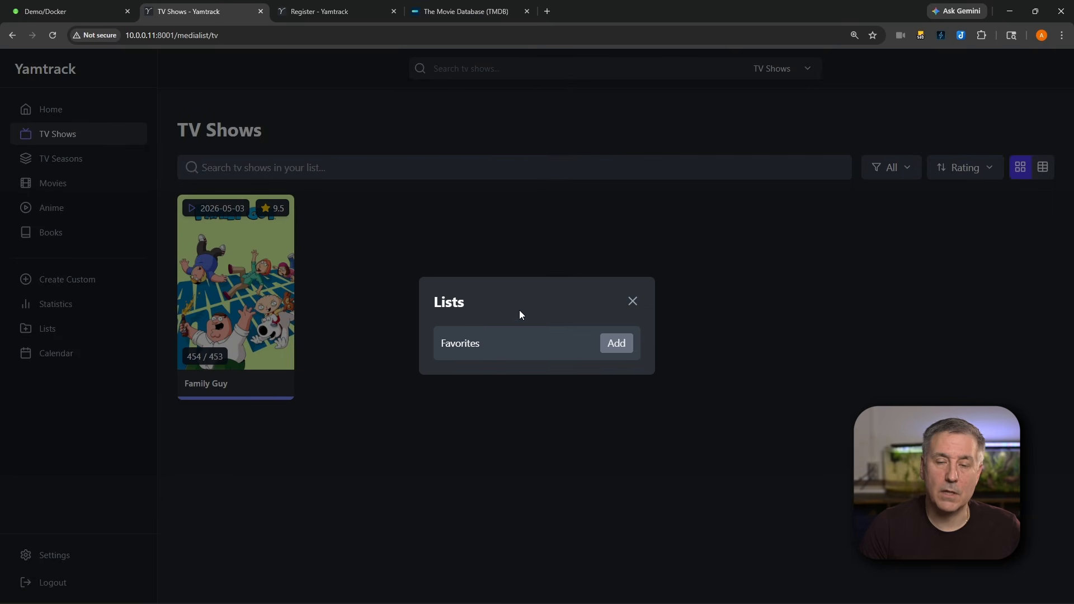
left_click(615, 344)
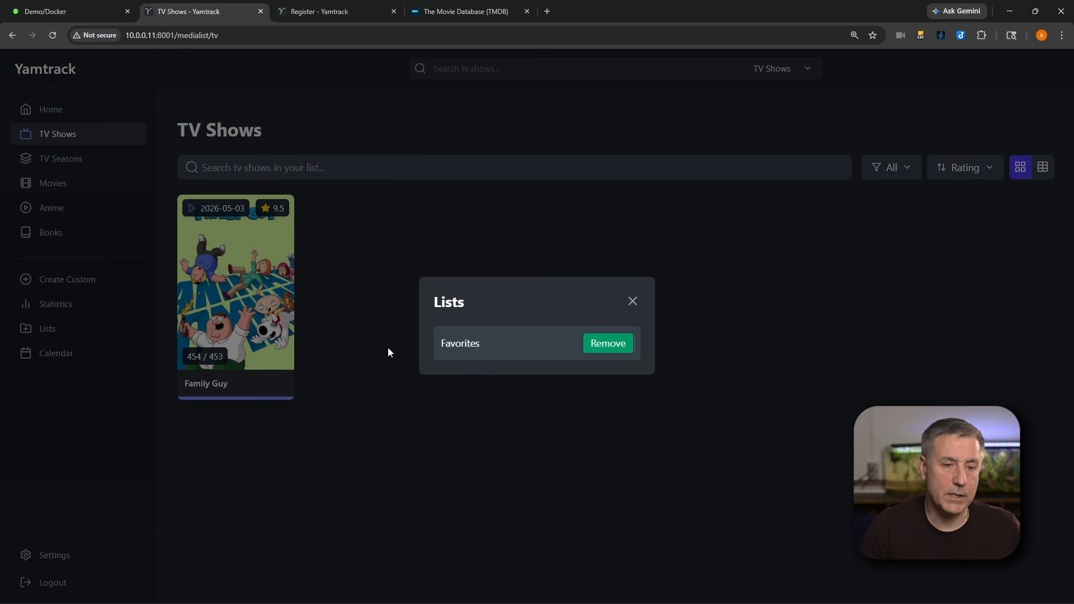
left_click(58, 329)
left_click(56, 329)
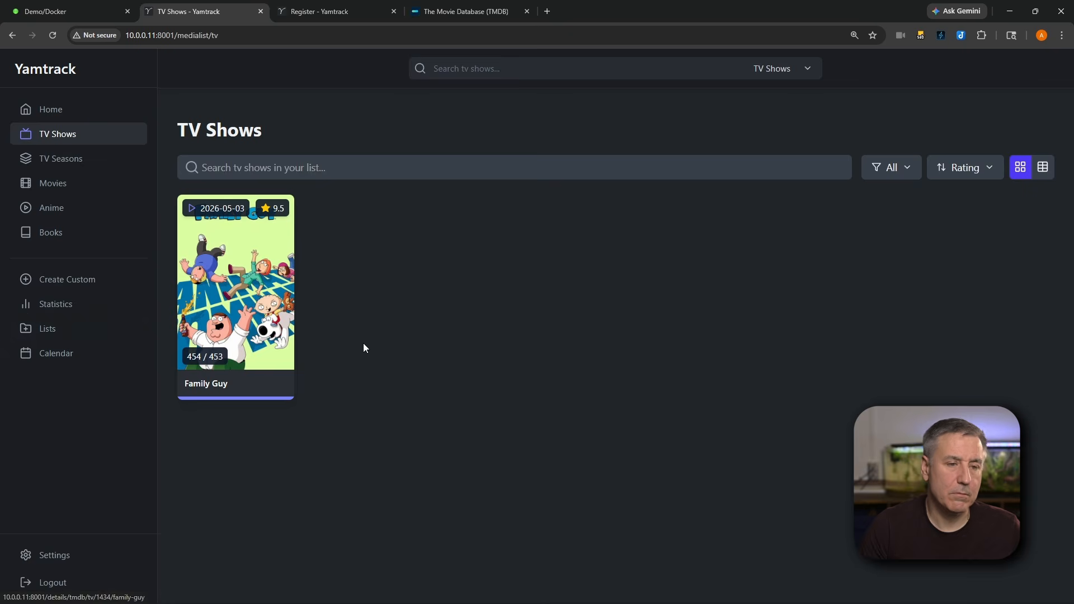